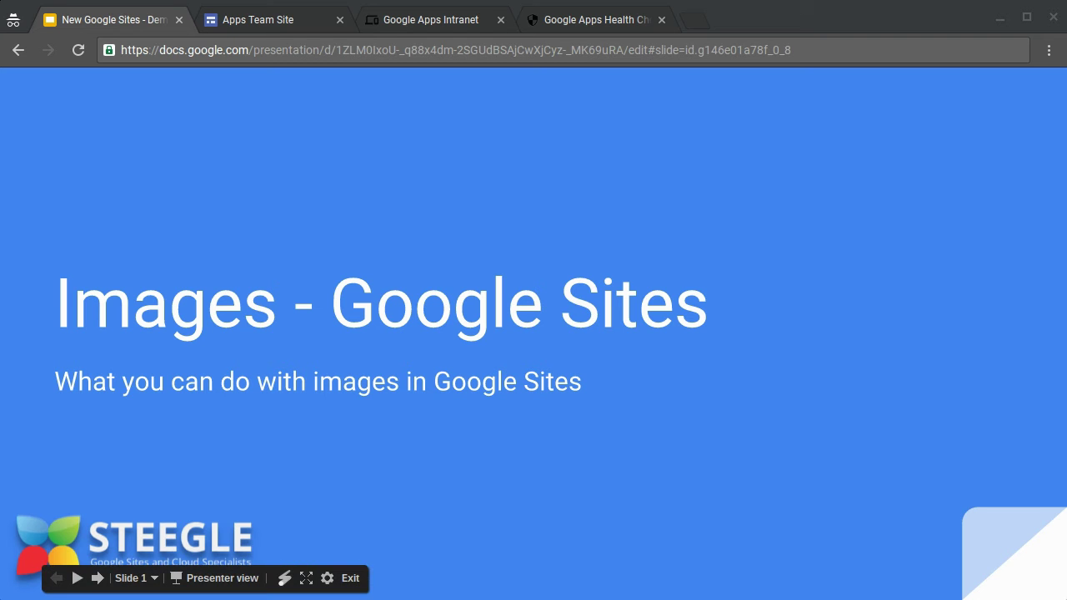
Advance the presentation to slide 2, 'Images - Capabilities'.
{"action": "left_click", "coordinate": [153, 31]}
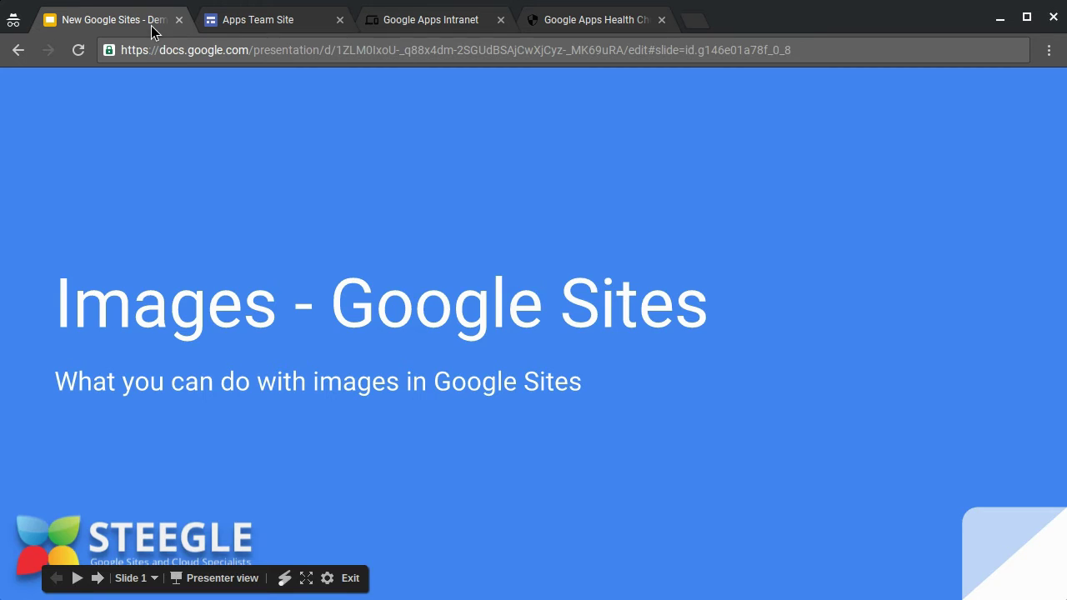
{"action": "key", "text": "Right"}
{"action": "key", "text": "Right"}
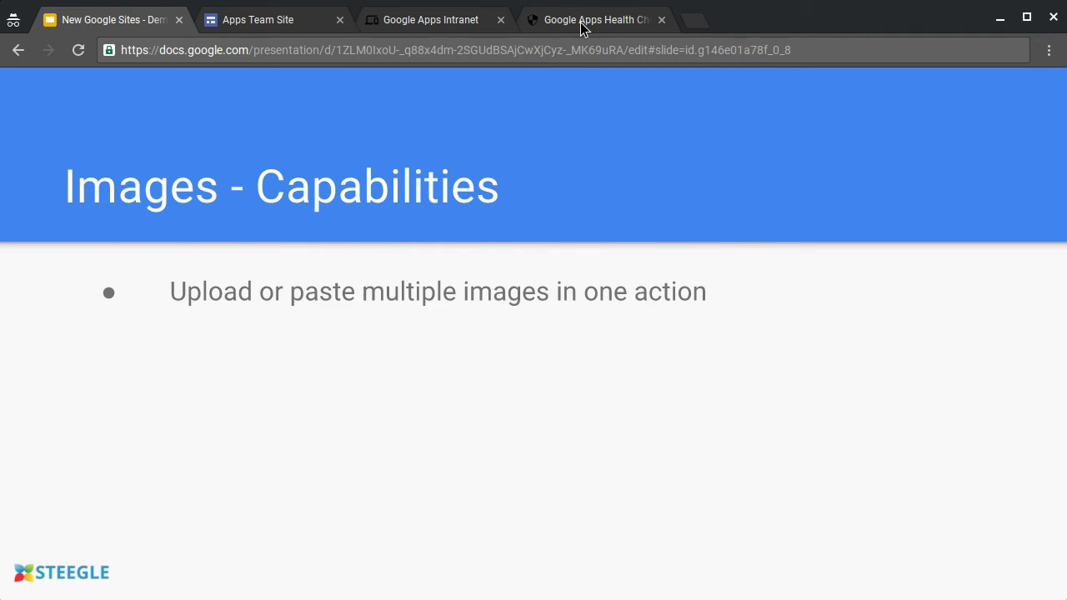
Copy the Sheets, Slides and Forms icons from the Health Check site into the Apps Team Site page.
{"action": "left_click", "coordinate": [616, 26]}
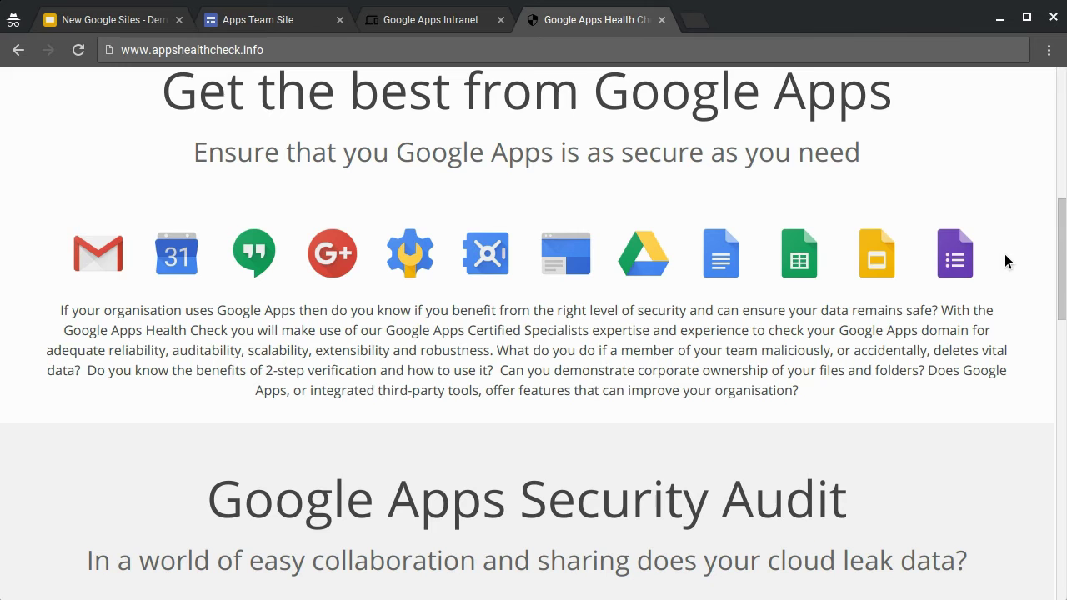
{"action": "left_click_drag", "start_coordinate": [1004, 261], "coordinate": [805, 256]}
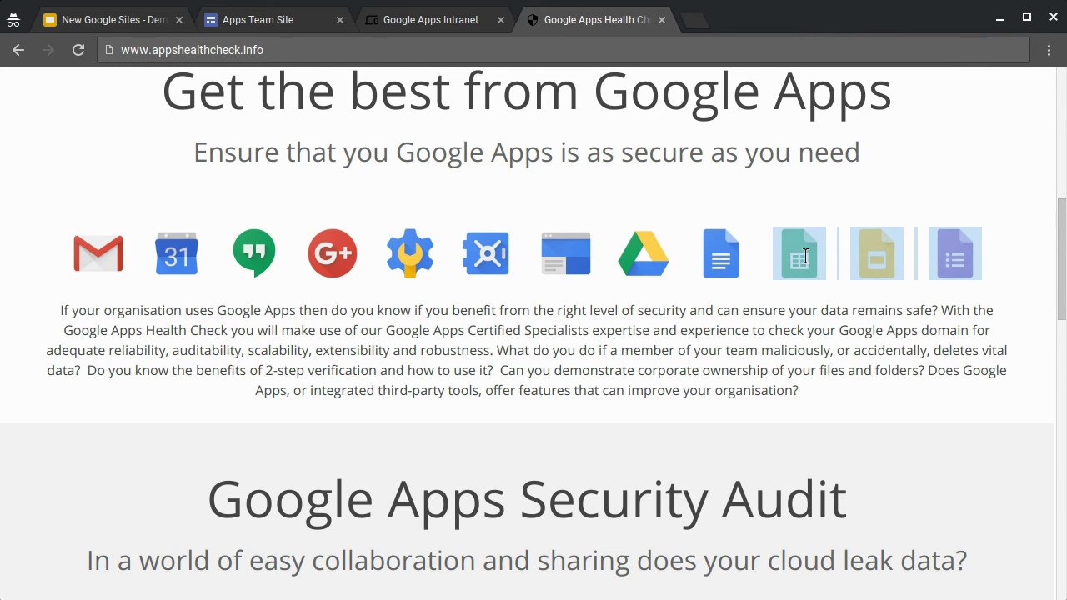
{"action": "left_click", "coordinate": [281, 24]}
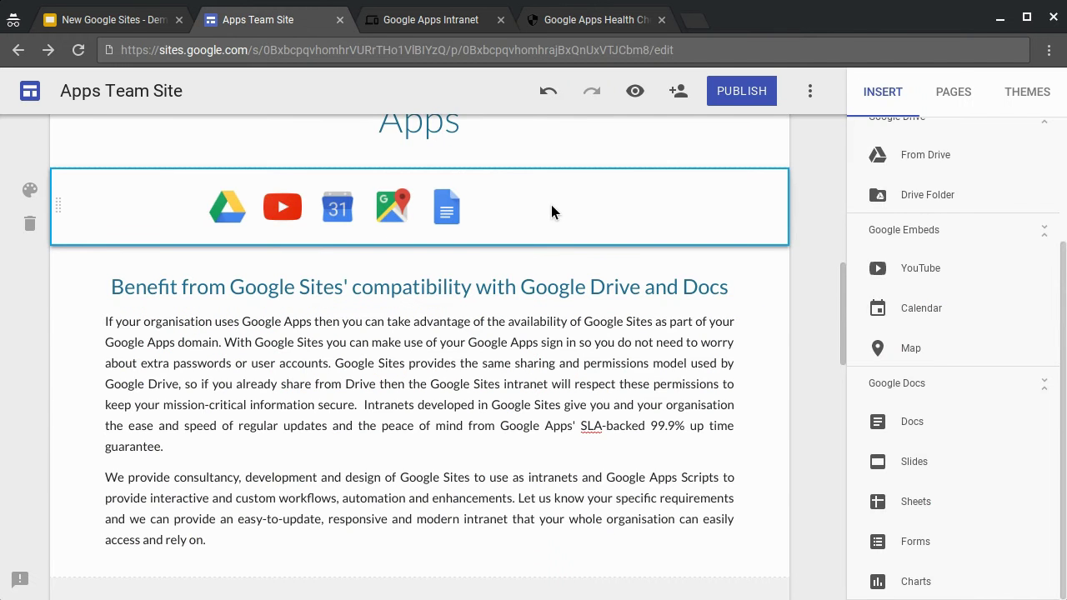
{"action": "key", "text": "ctrl+v"}
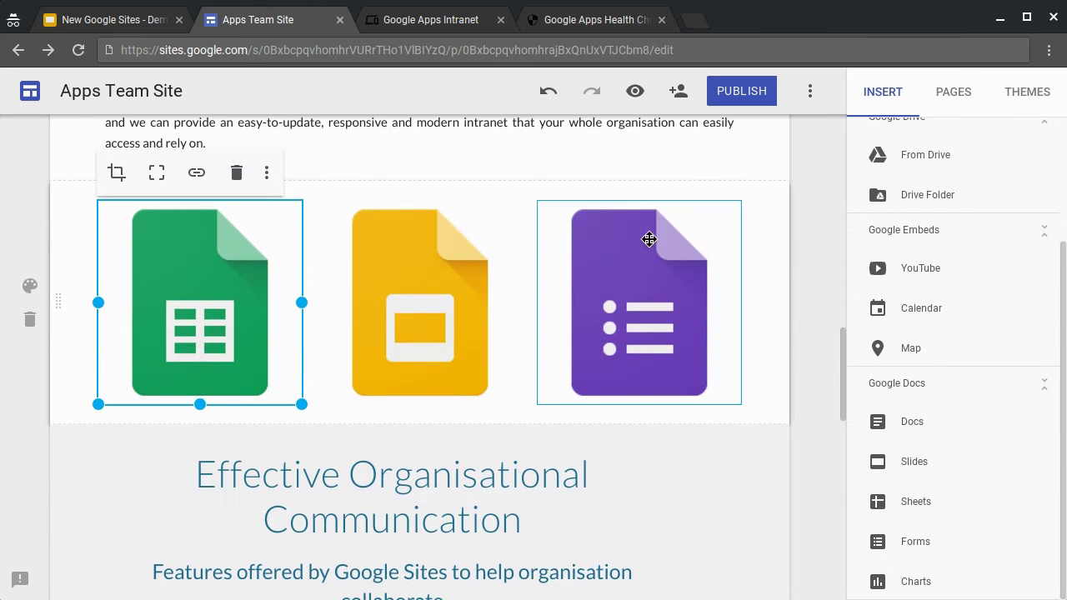
Show the 'Resize with and without aspect ratio' bullet on the slide, then return to the site editor.
{"action": "left_click", "coordinate": [165, 28]}
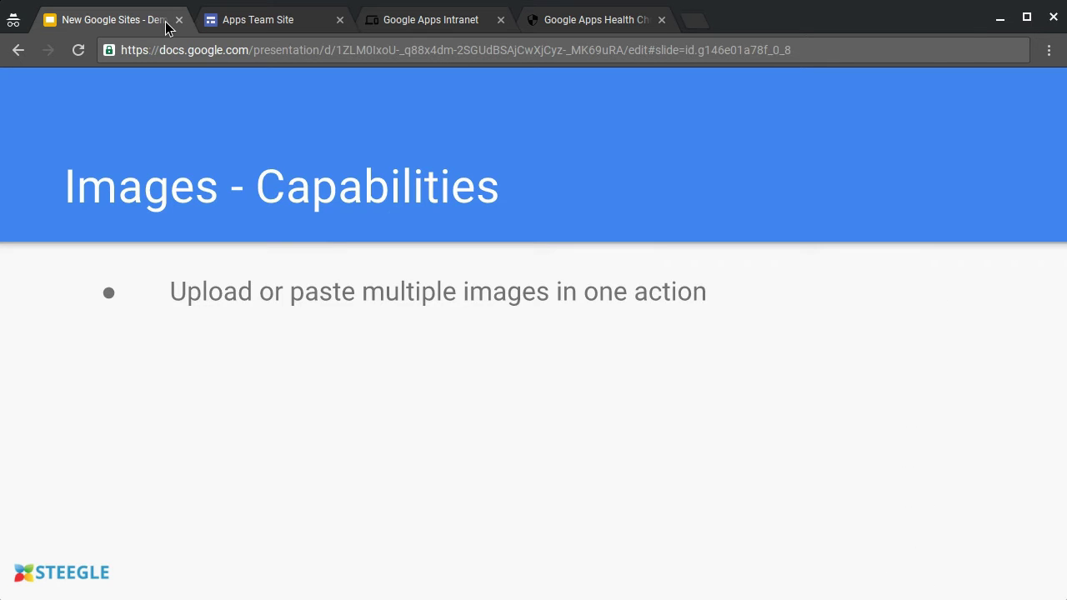
{"action": "key", "text": "Right"}
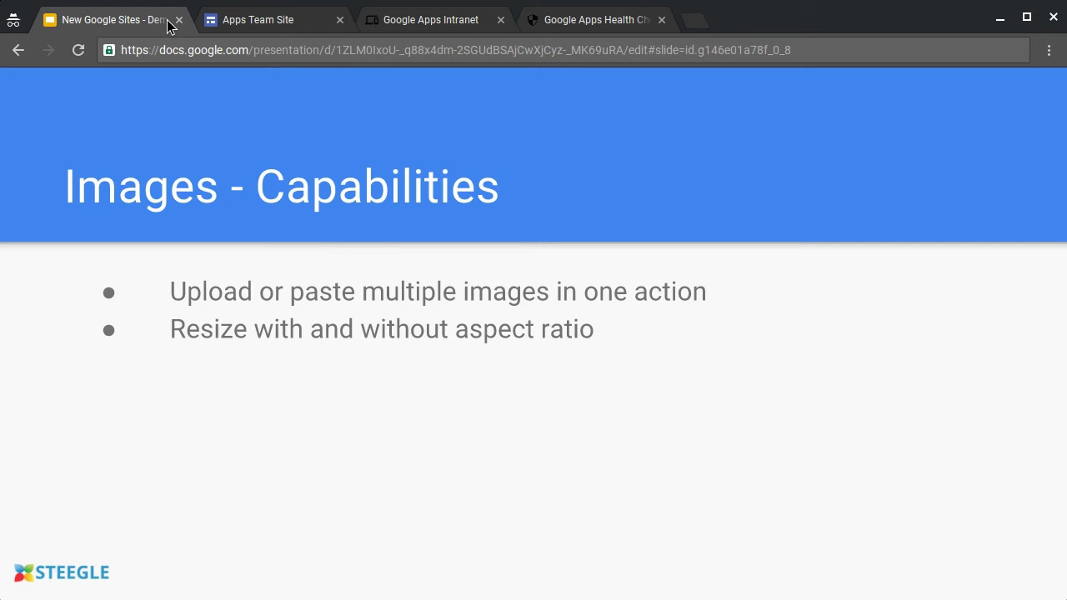
{"action": "left_click", "coordinate": [247, 24]}
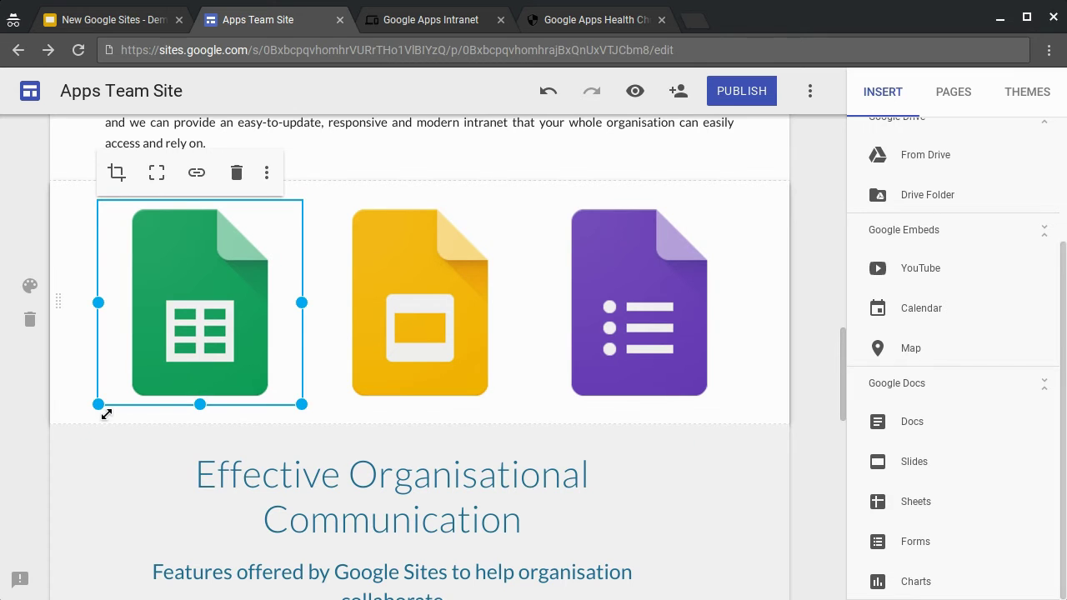
Shrink the Sheets image proportionally to a small icon and reveal the 'Cropping and zooming' slide bullet.
{"action": "left_click_drag", "start_coordinate": [99, 405], "coordinate": [330, 251]}
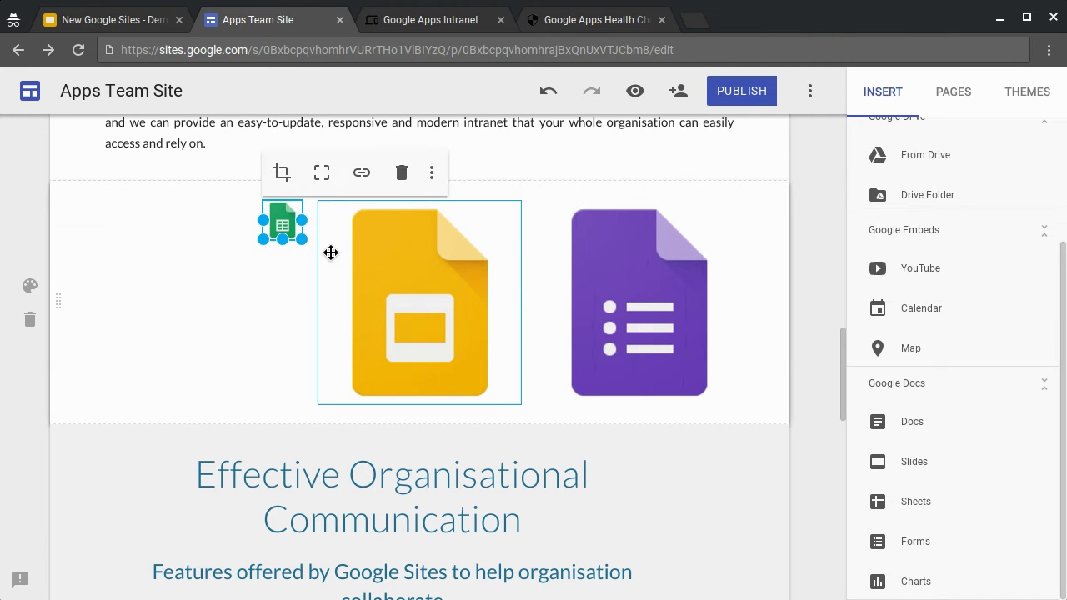
{"action": "left_click", "coordinate": [155, 25]}
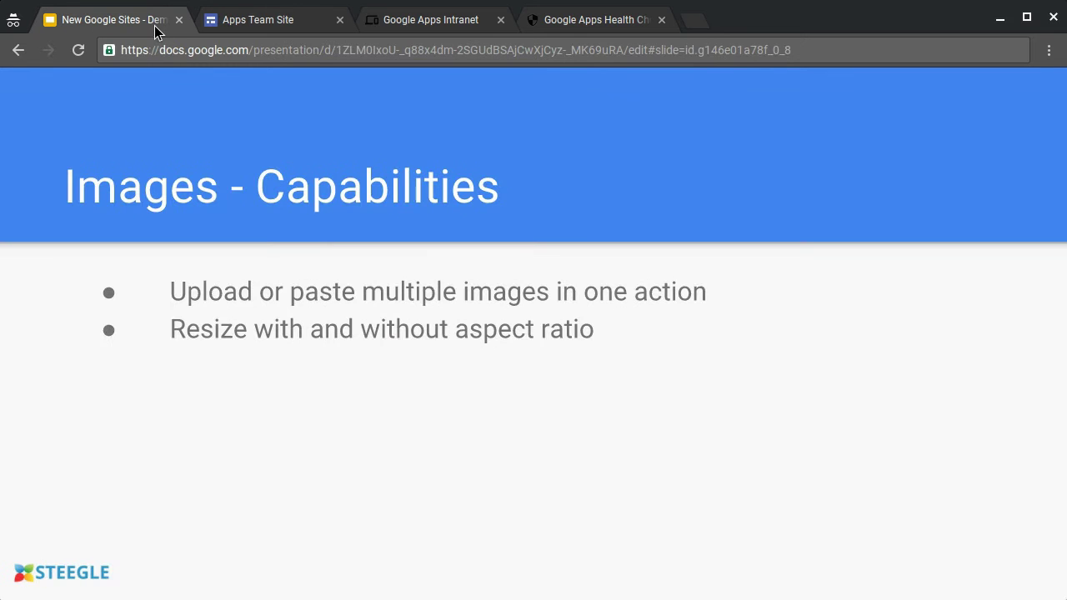
{"action": "key", "text": "Right"}
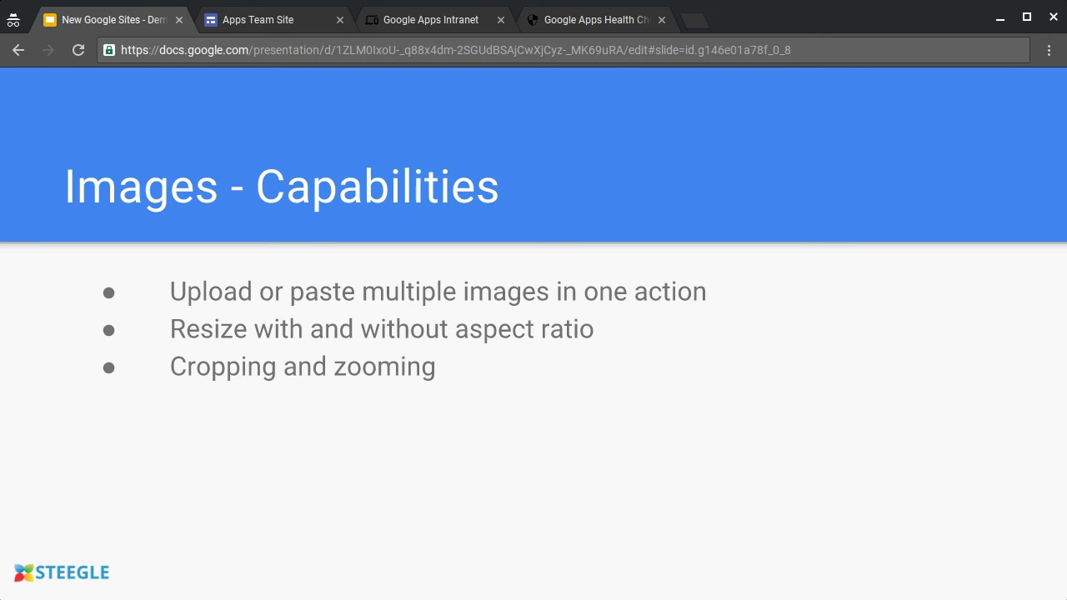
{"action": "left_click", "coordinate": [269, 25]}
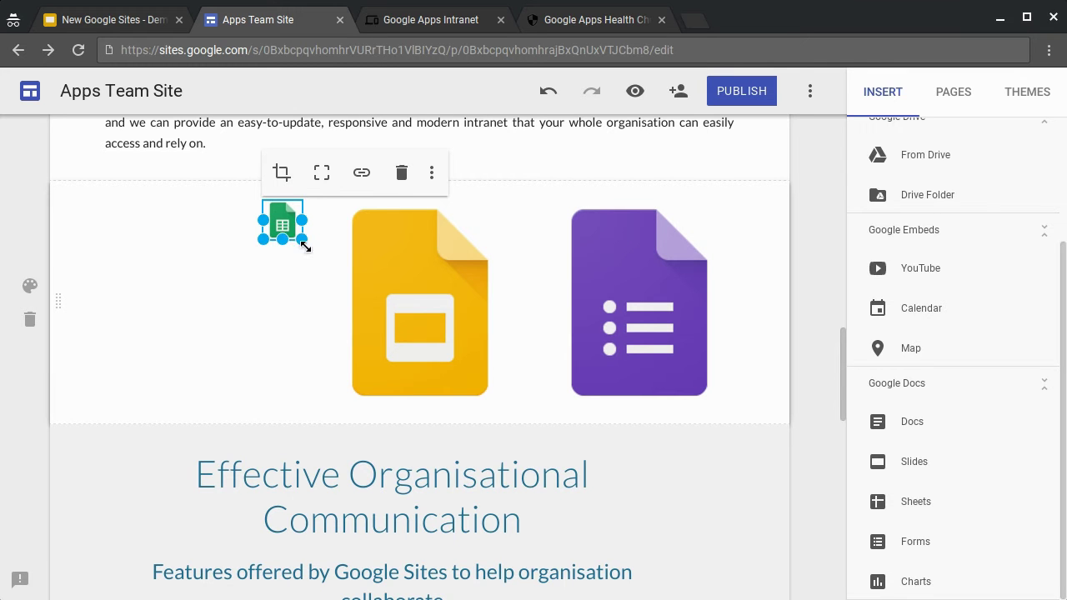
Insert apps-intranet-splash.png from Drive into the icon section.
{"action": "left_click", "coordinate": [153, 282]}
{"action": "double_click", "coordinate": [153, 281]}
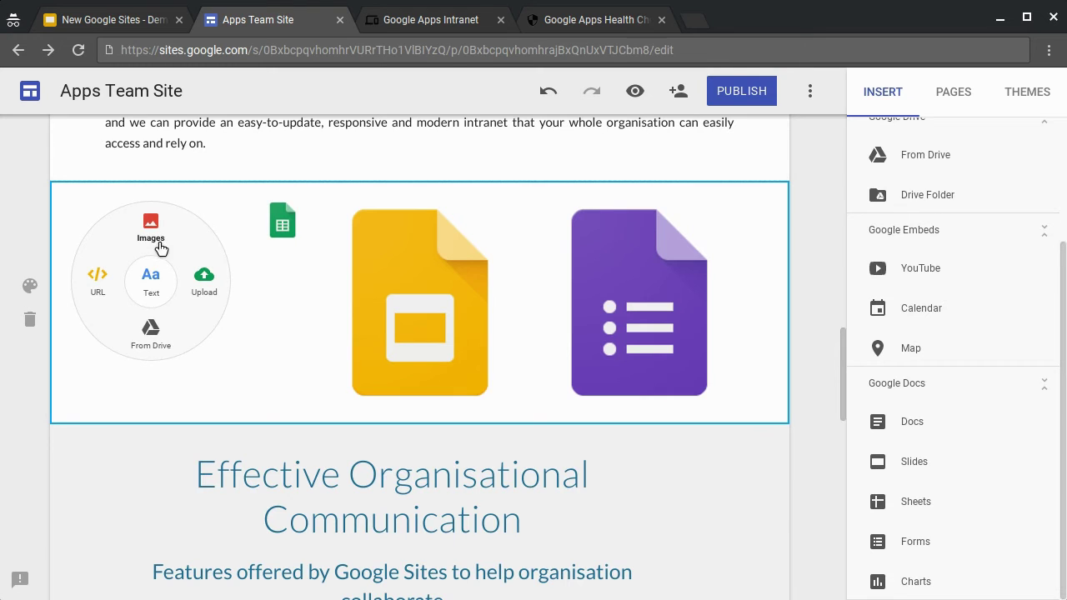
{"action": "left_click", "coordinate": [154, 236]}
{"action": "left_click", "coordinate": [244, 365]}
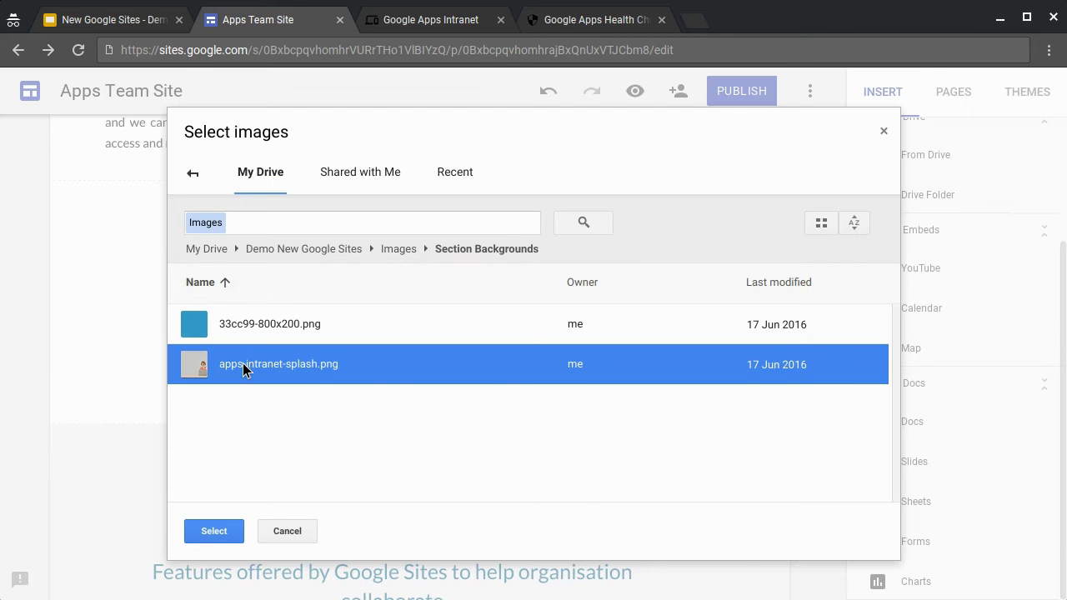
{"action": "left_click", "coordinate": [213, 531]}
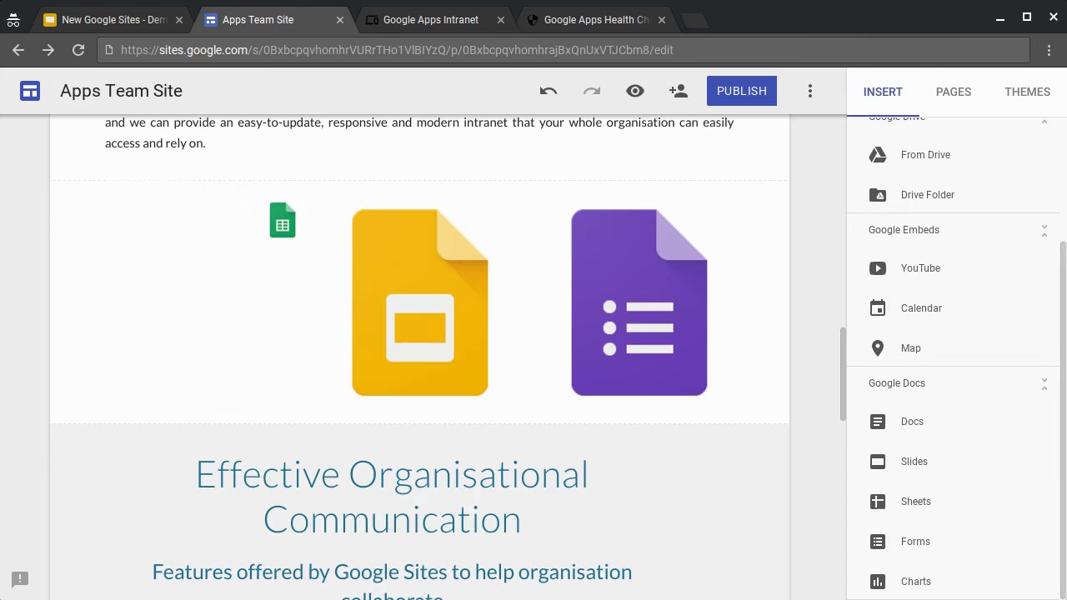
Delete the small Sheets icon and the Slides and Forms images from the row.
{"action": "left_click", "coordinate": [282, 222]}
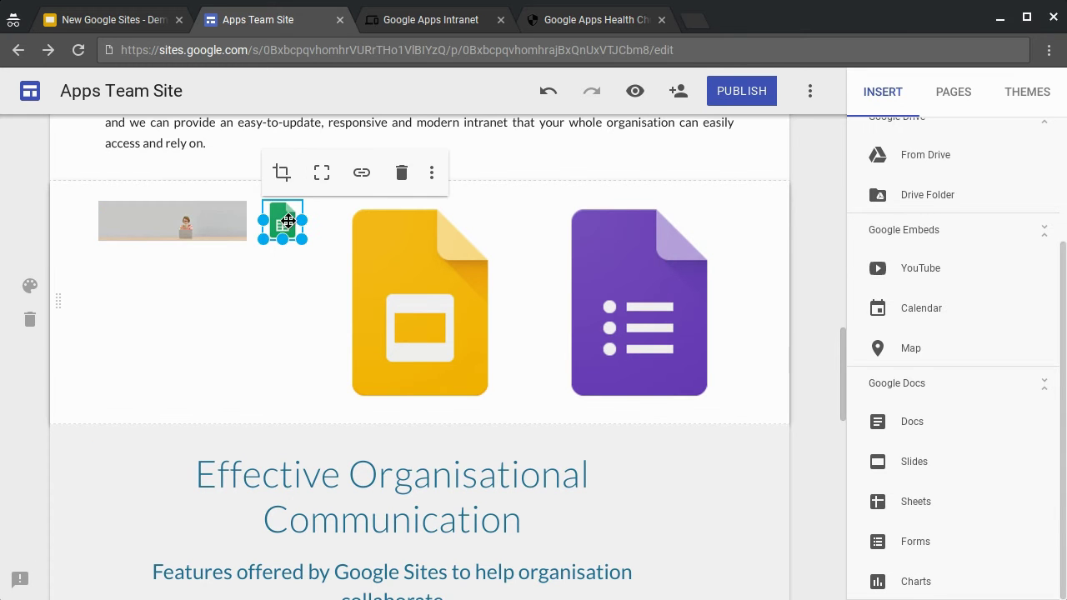
{"action": "key", "text": "Delete"}
{"action": "left_click", "coordinate": [371, 310]}
{"action": "key", "text": "Delete"}
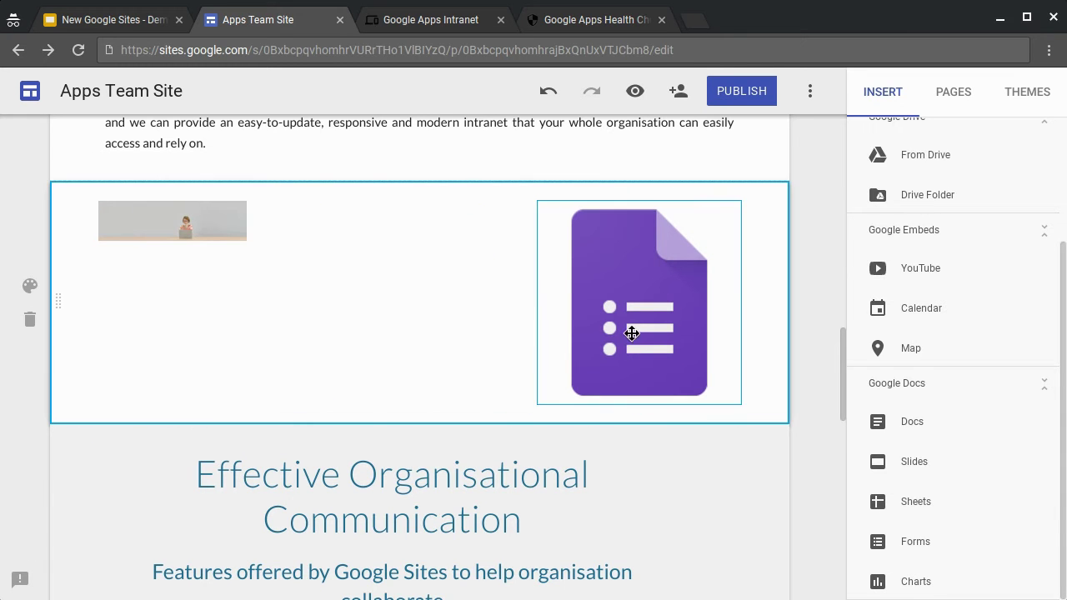
{"action": "left_click", "coordinate": [632, 333]}
{"action": "key", "text": "Delete"}
{"action": "left_click", "coordinate": [228, 241]}
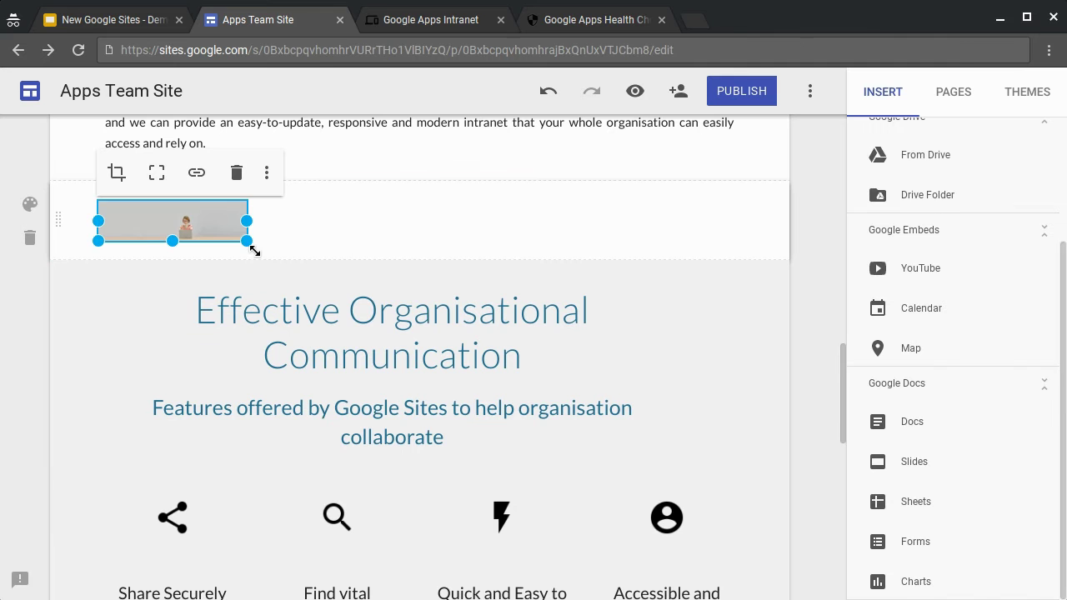
Enlarge the splash image proportionally, then narrow it from both sides into a near-square frame.
{"action": "left_click_drag", "start_coordinate": [255, 245], "coordinate": [519, 361]}
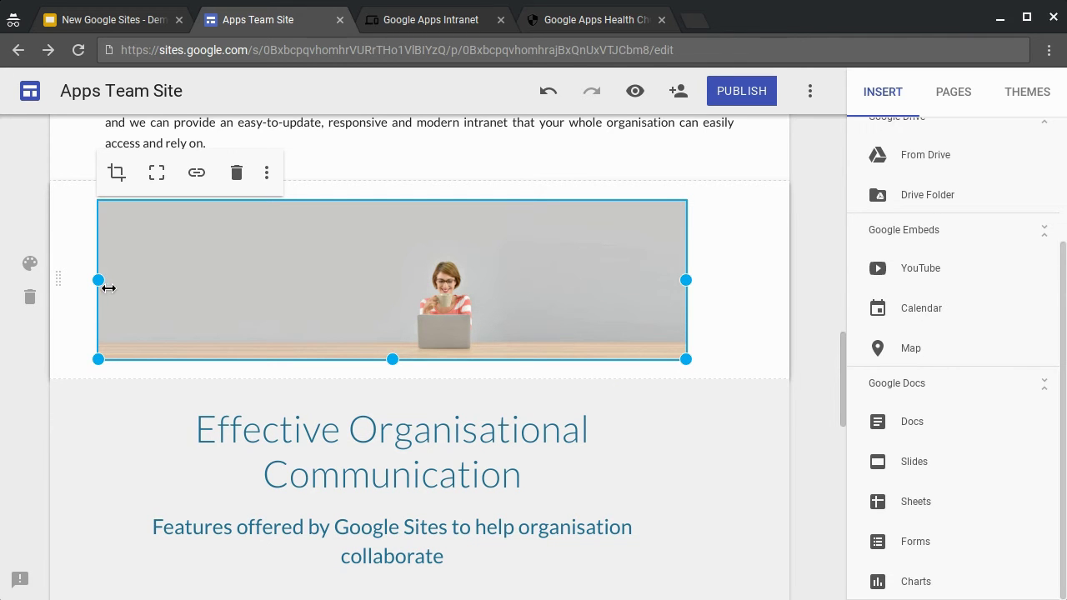
{"action": "left_click_drag", "start_coordinate": [98, 280], "coordinate": [443, 300]}
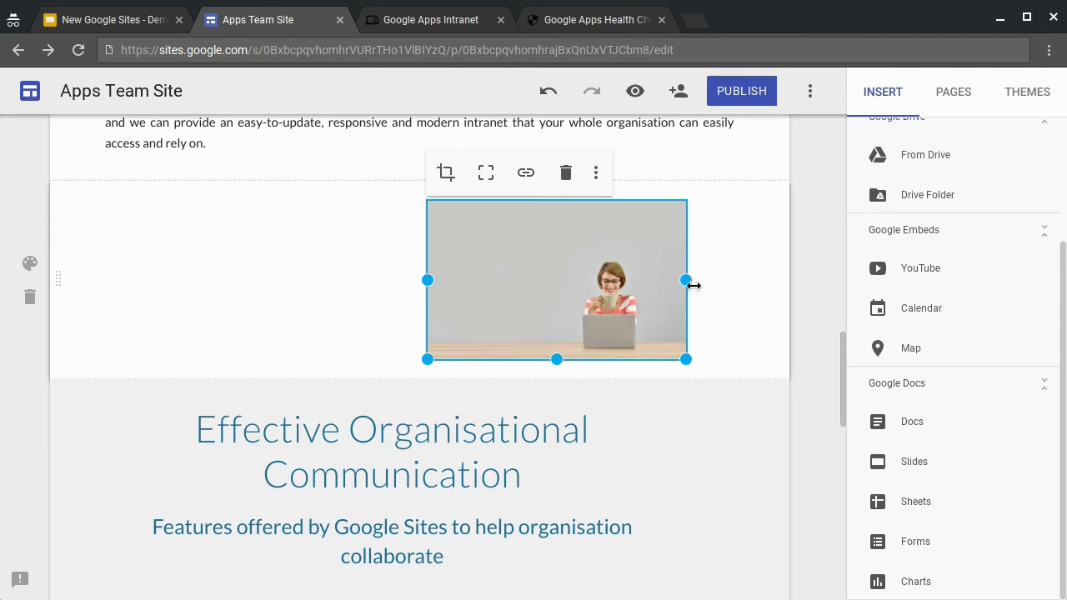
{"action": "left_click_drag", "start_coordinate": [686, 281], "coordinate": [630, 292]}
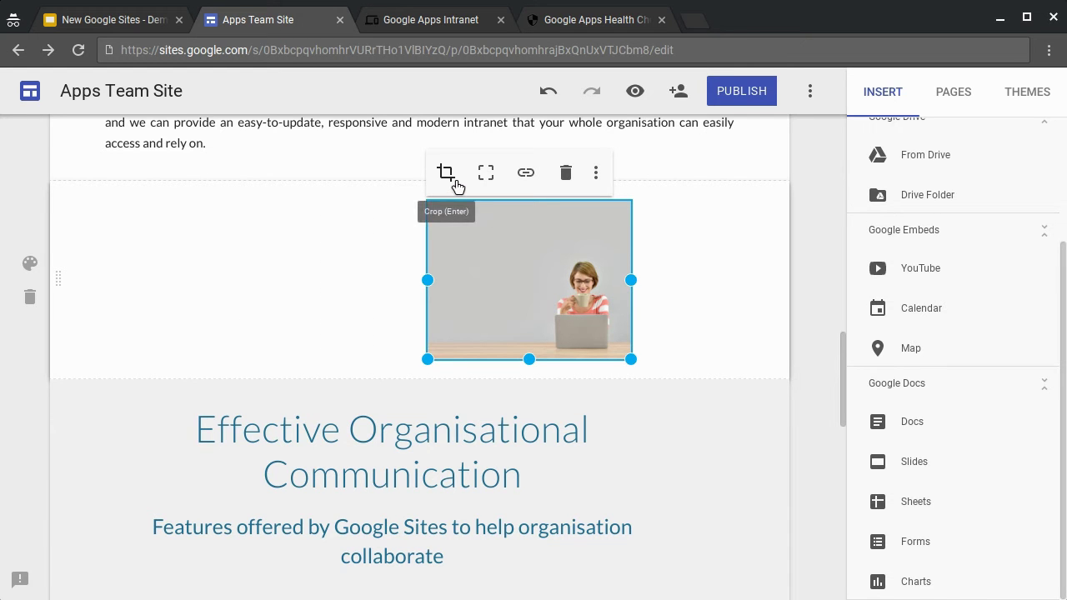
Crop the splash image, zooming in and reframing so the woman with her laptop fills the square.
{"action": "left_click", "coordinate": [446, 174]}
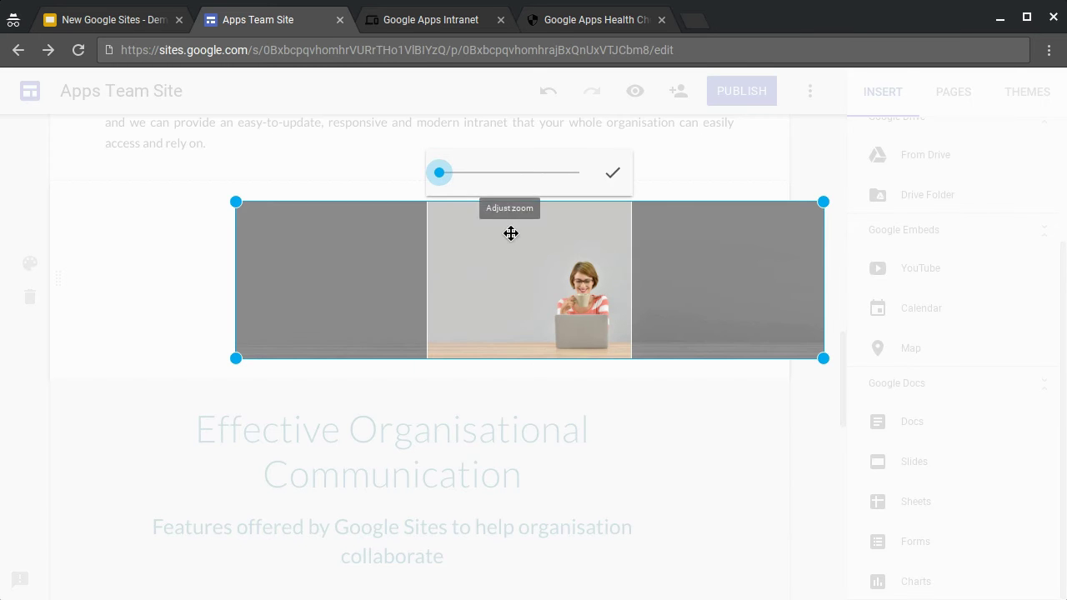
{"action": "left_click_drag", "start_coordinate": [588, 309], "coordinate": [542, 298]}
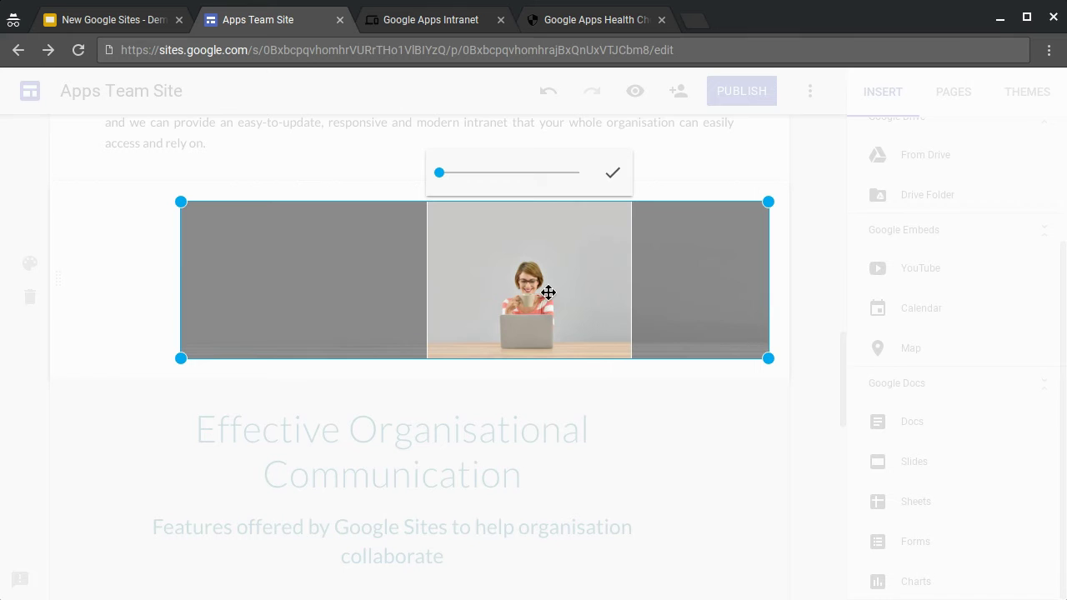
{"action": "left_click_drag", "start_coordinate": [440, 173], "coordinate": [455, 177]}
{"action": "left_click_drag", "start_coordinate": [519, 348], "coordinate": [541, 305]}
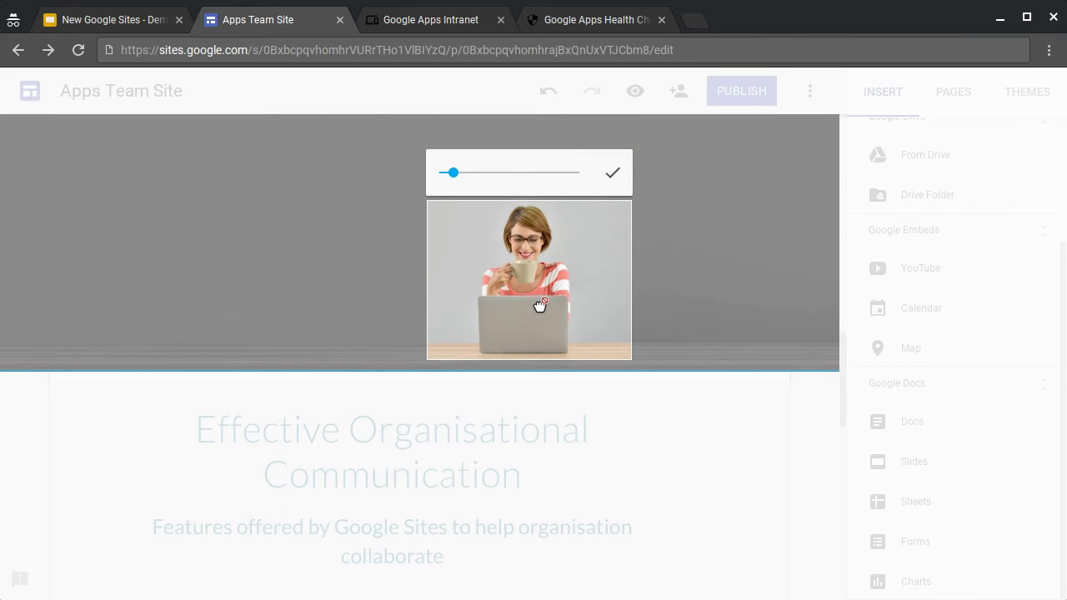
{"action": "left_click", "coordinate": [615, 175]}
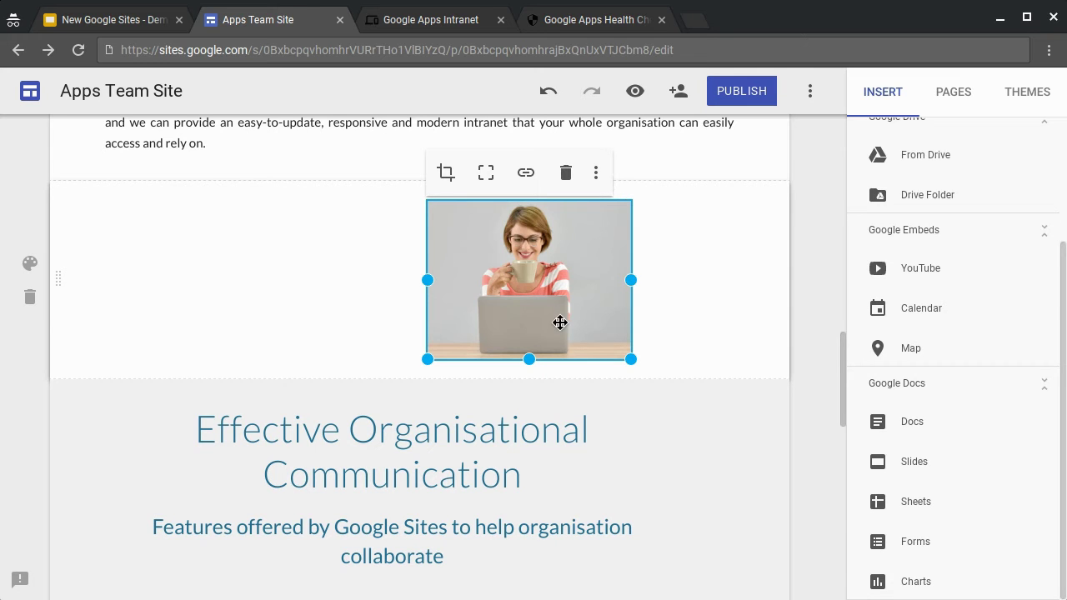
Enlarge and centre the coffee-cup photo in its section, then reveal the 'Link to other pages' slide bullet.
{"action": "left_click_drag", "start_coordinate": [529, 317], "coordinate": [423, 265]}
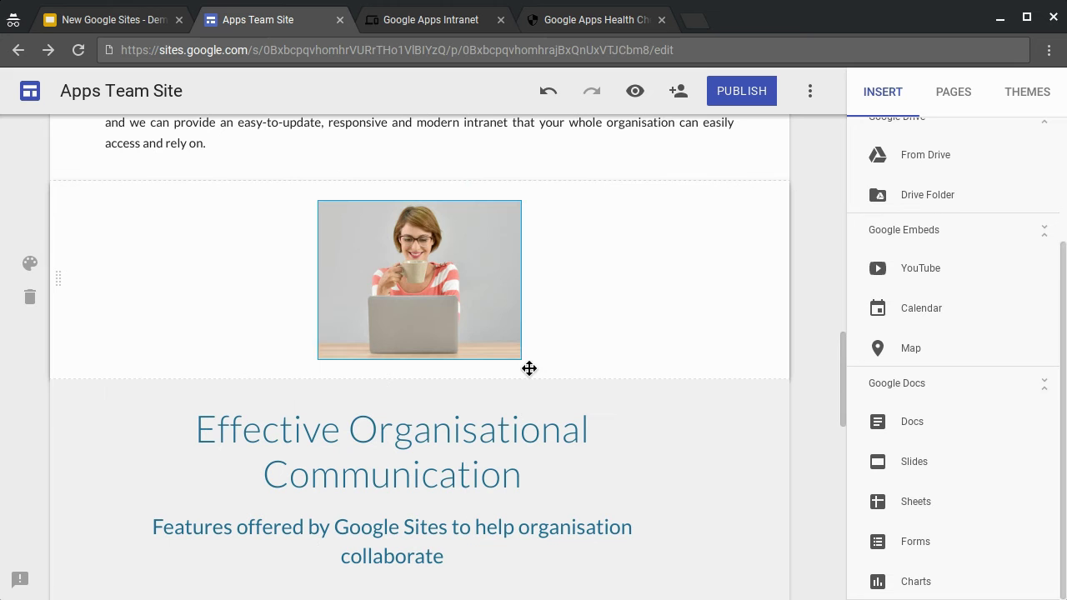
{"action": "left_click", "coordinate": [518, 345]}
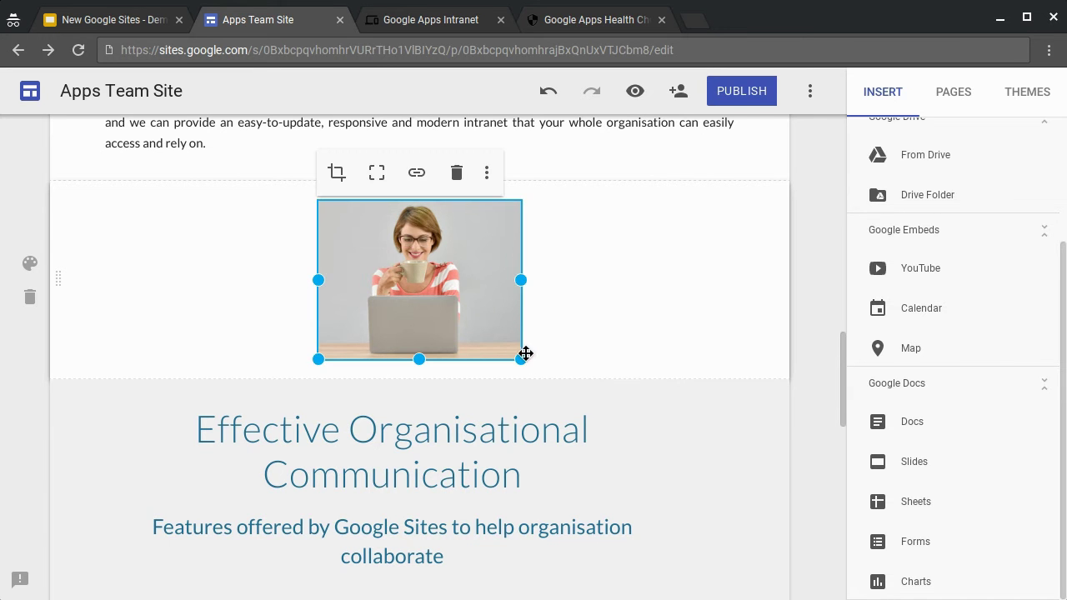
{"action": "left_click_drag", "start_coordinate": [522, 362], "coordinate": [633, 442]}
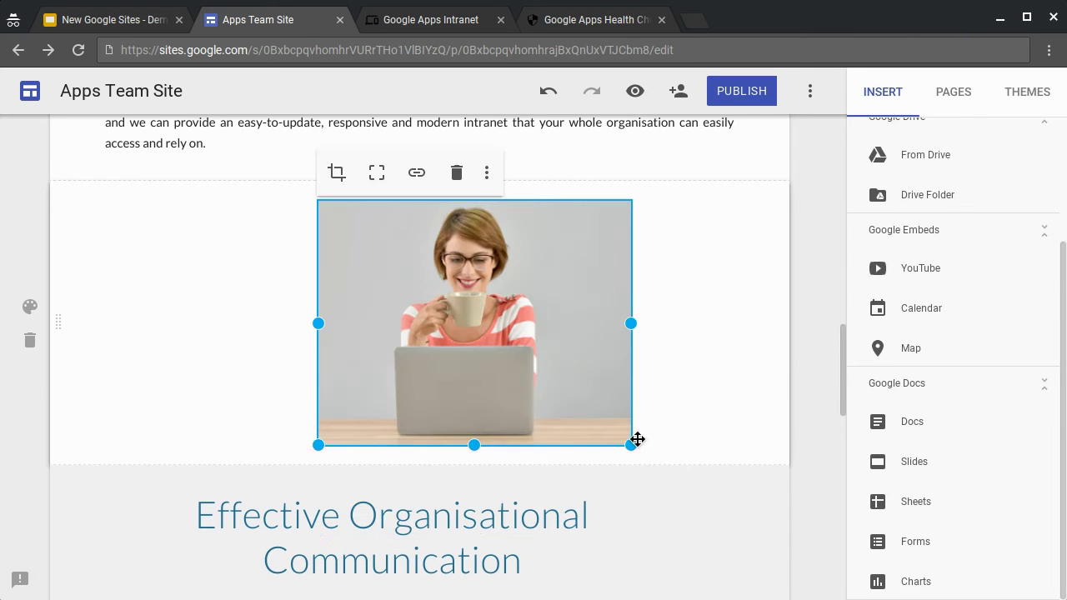
{"action": "left_click_drag", "start_coordinate": [508, 317], "coordinate": [467, 314]}
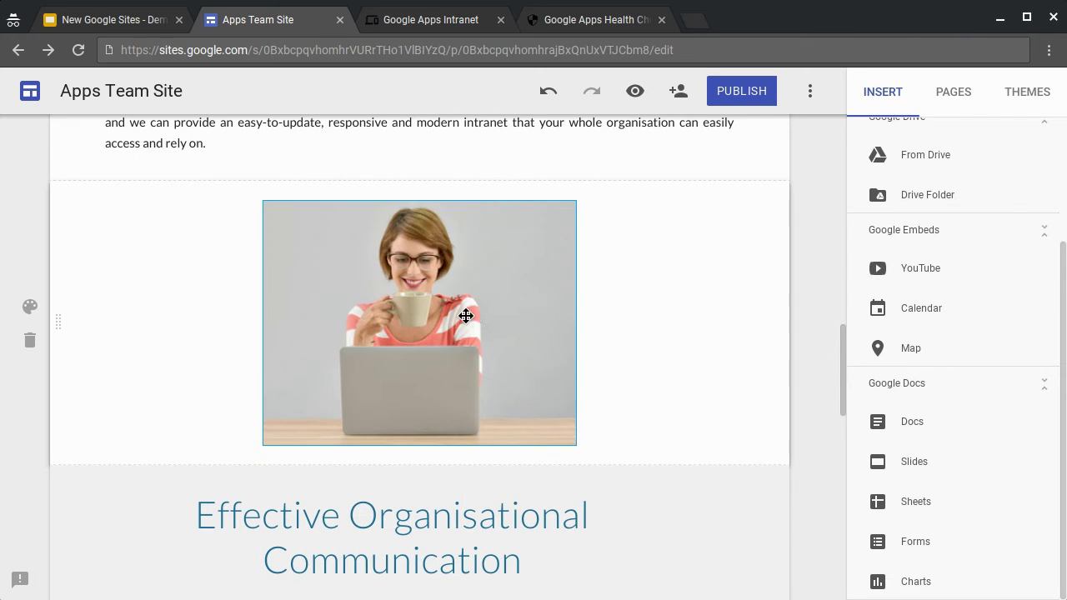
{"action": "left_click", "coordinate": [128, 24]}
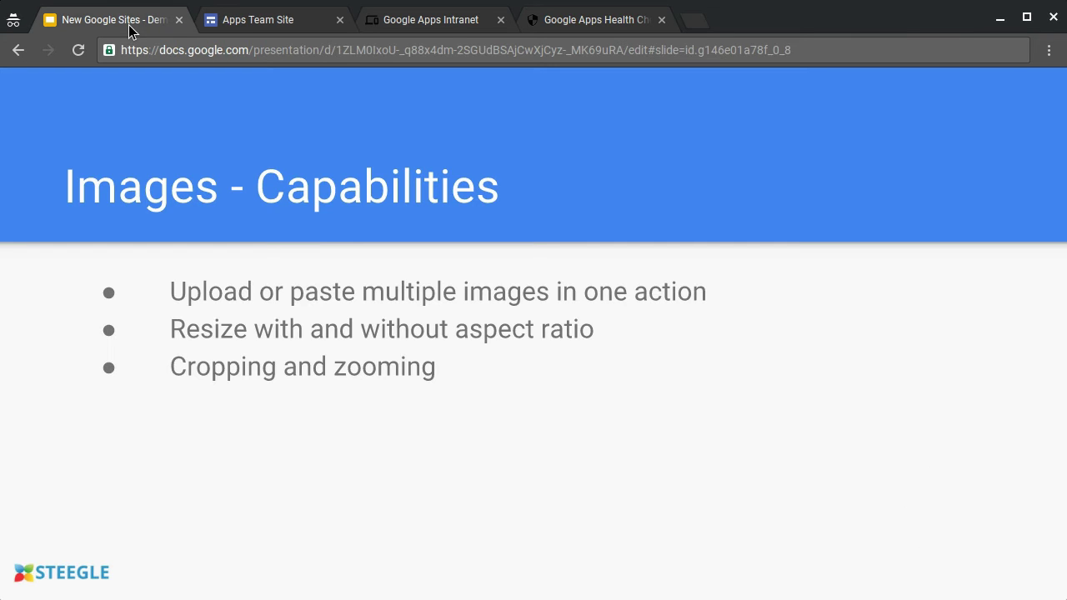
{"action": "key", "text": "Right"}
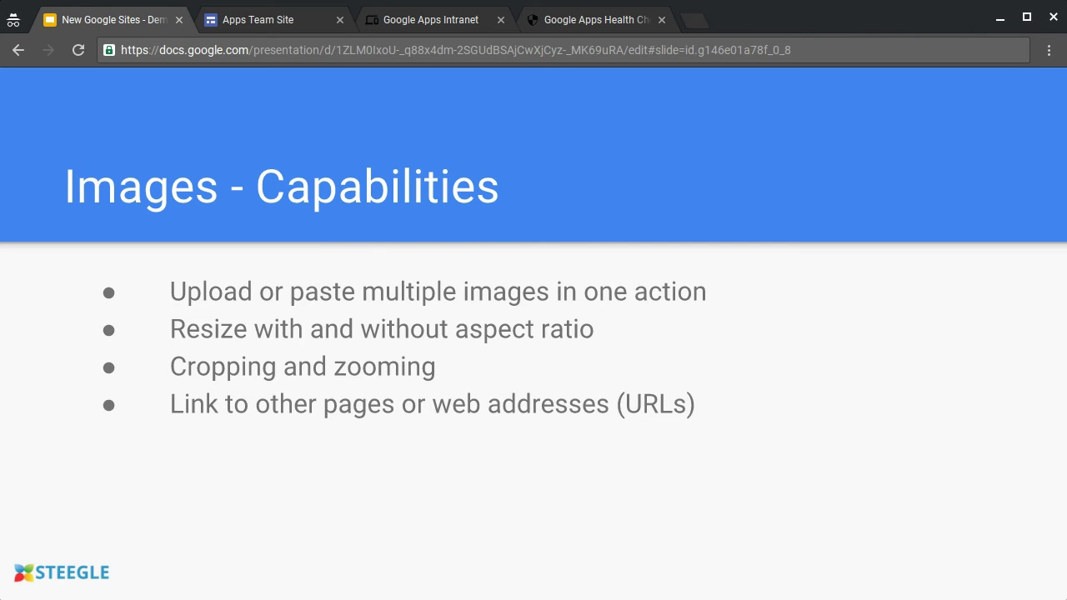
Link the coffee-cup photo to steegle.com.
{"action": "left_click", "coordinate": [242, 23]}
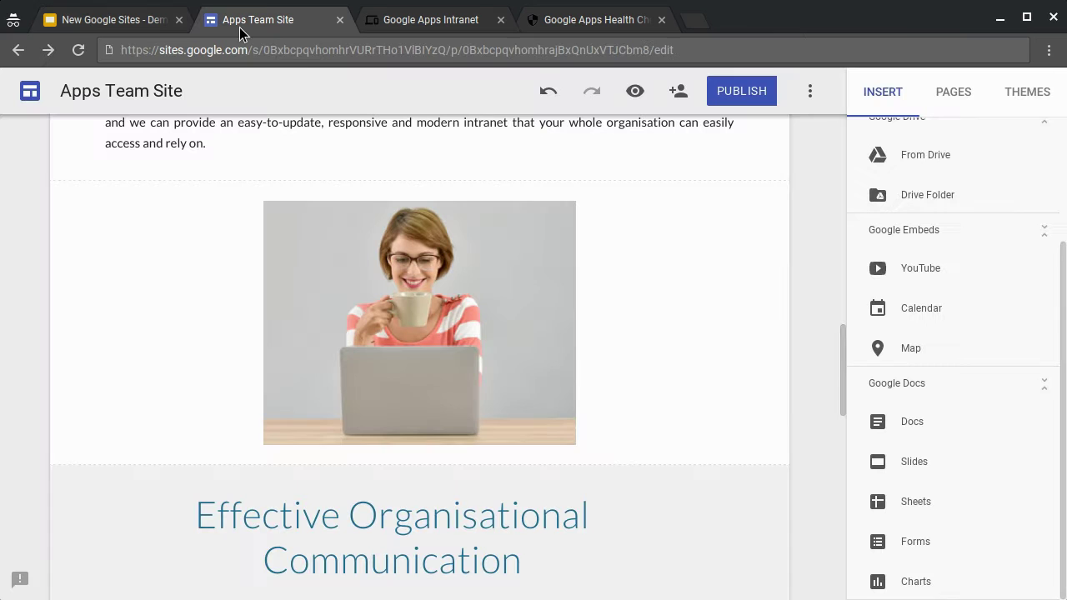
{"action": "left_click", "coordinate": [341, 252]}
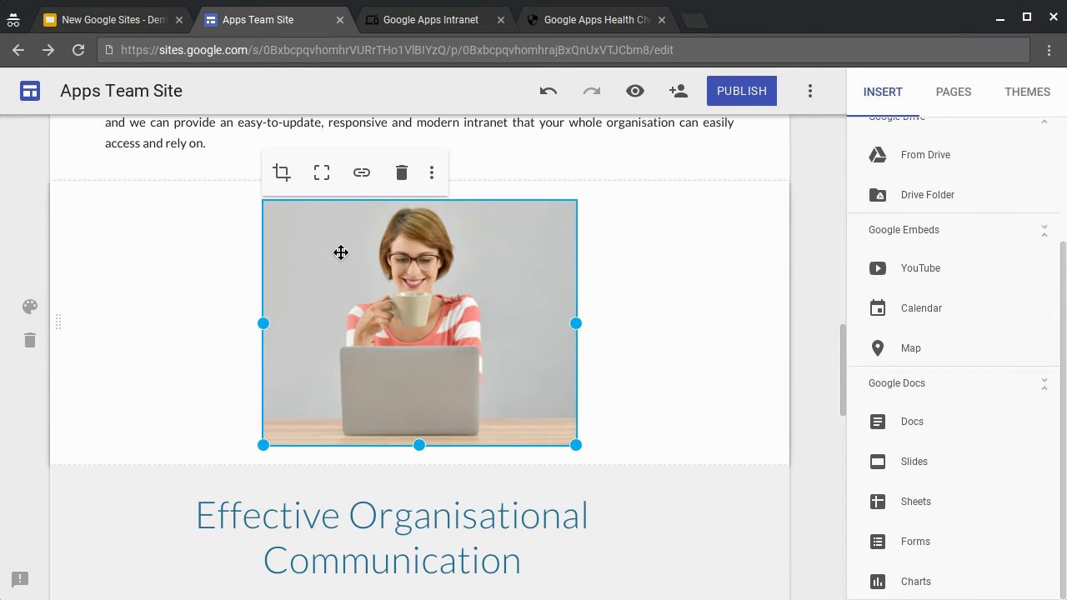
{"action": "left_click", "coordinate": [361, 173]}
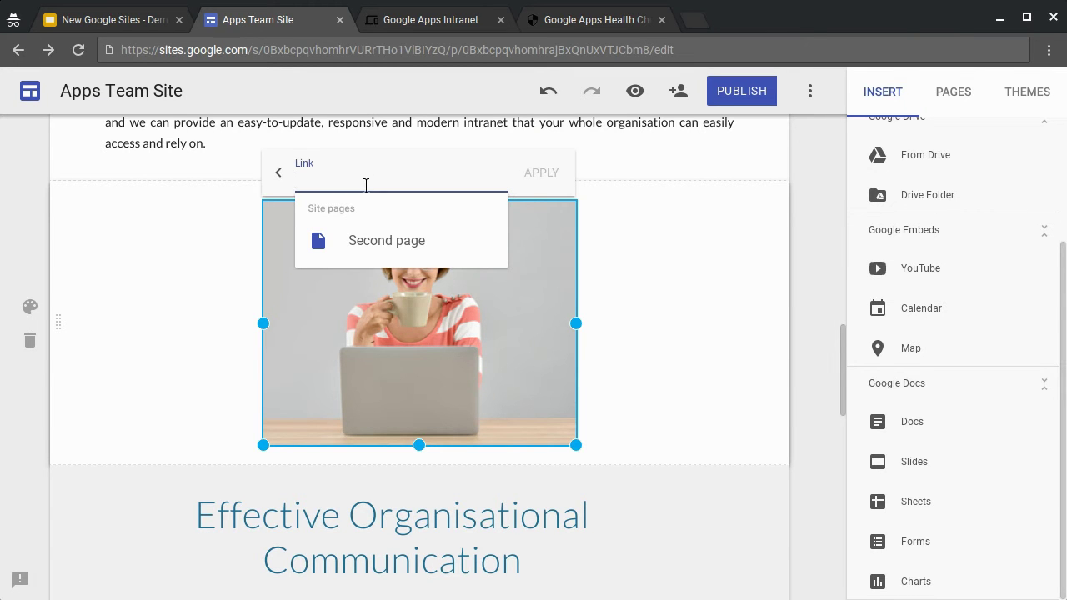
{"action": "type", "text": "steegle.com"}
{"action": "key", "text": "Return"}
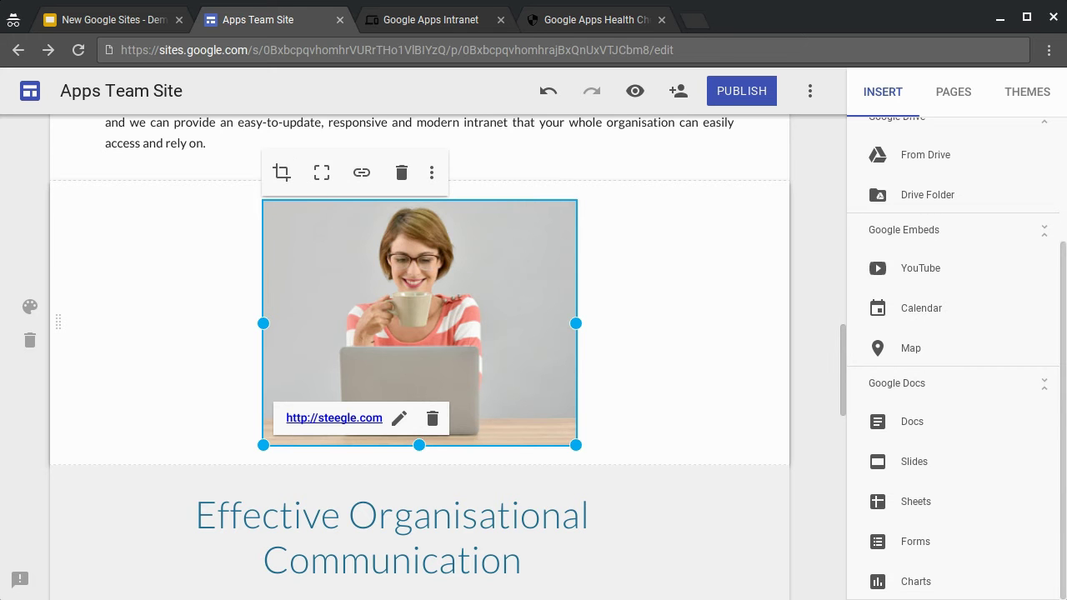
Show the 'Intelligent resizing for mobile responsive views (even when cropped)' bullet on the slide.
{"action": "left_click", "coordinate": [119, 27]}
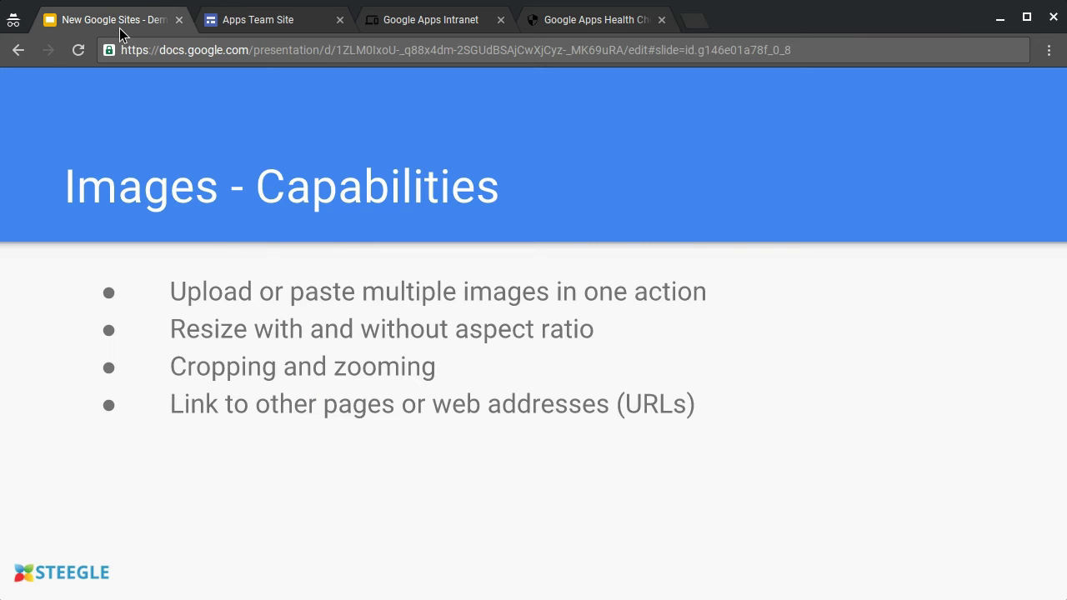
{"action": "key", "text": "Right"}
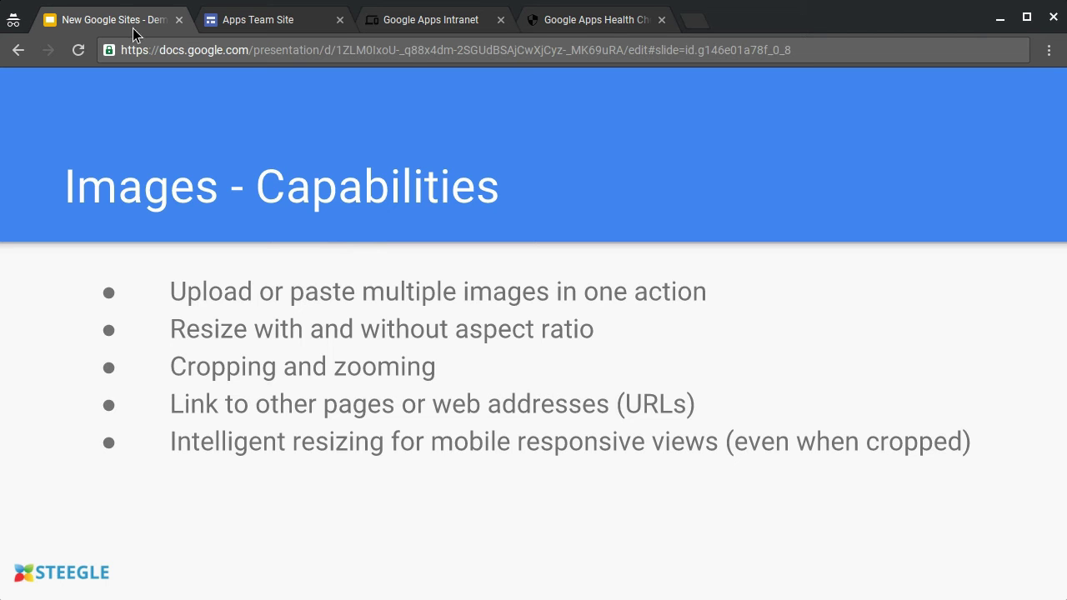
Preview the Apps Team Site and scroll down through the phone-width view.
{"action": "left_click", "coordinate": [214, 26]}
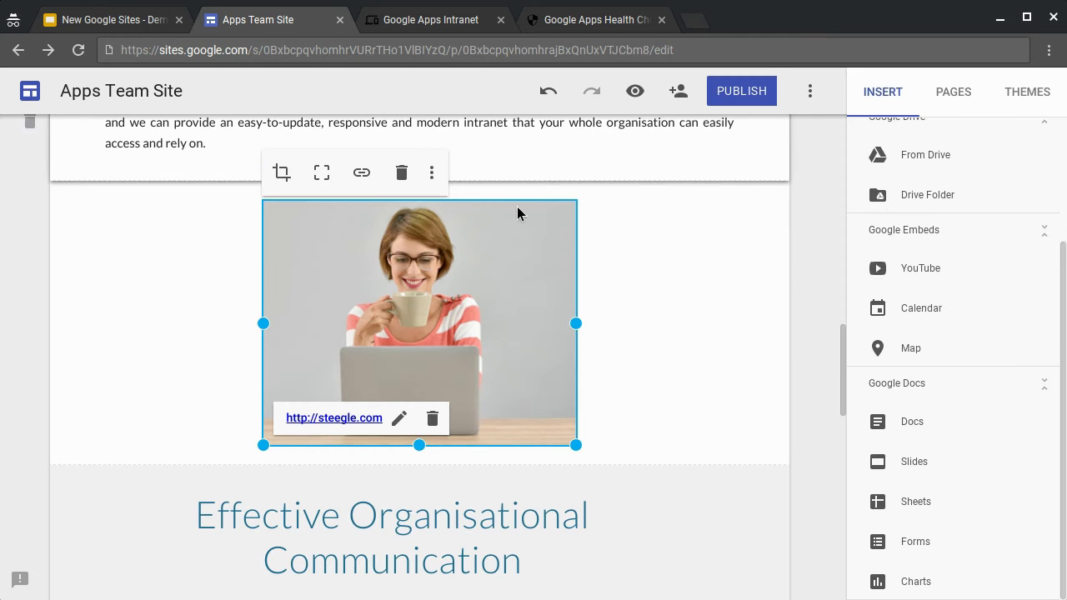
{"action": "left_click", "coordinate": [636, 92]}
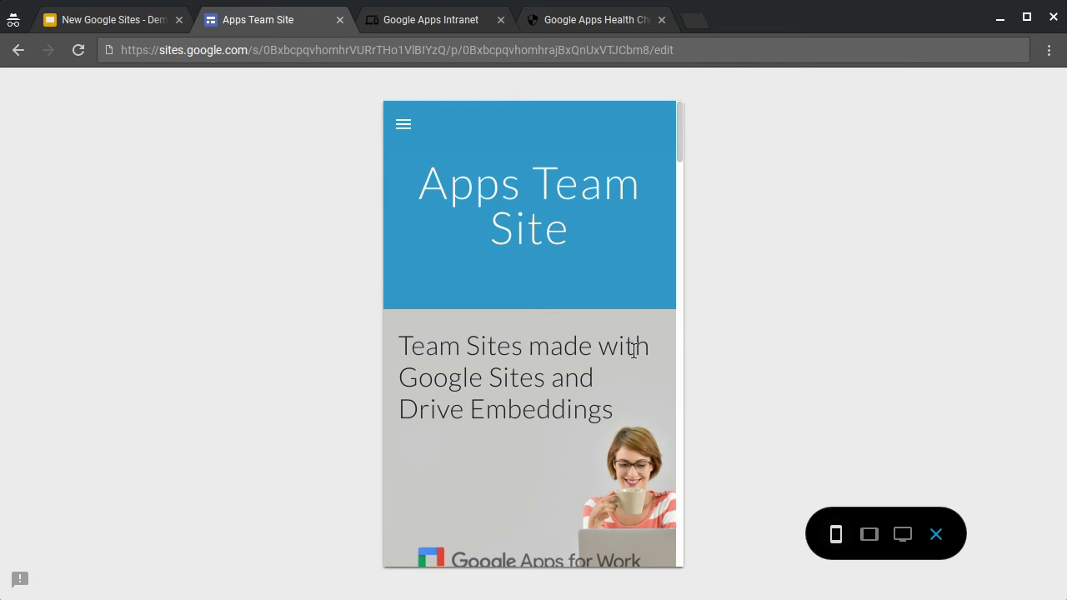
{"action": "scroll", "coordinate": [630, 346], "scroll_direction": "down", "scroll_amount": 5}
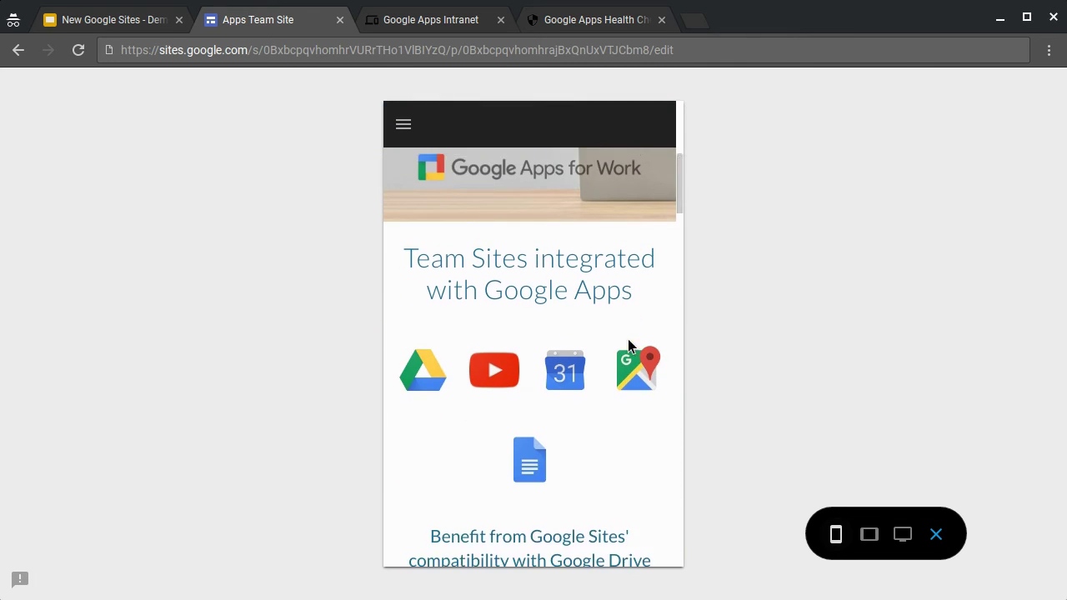
{"action": "scroll", "coordinate": [629, 345], "scroll_direction": "down", "scroll_amount": 1}
{"action": "scroll", "coordinate": [538, 409], "scroll_direction": "down", "scroll_amount": 10}
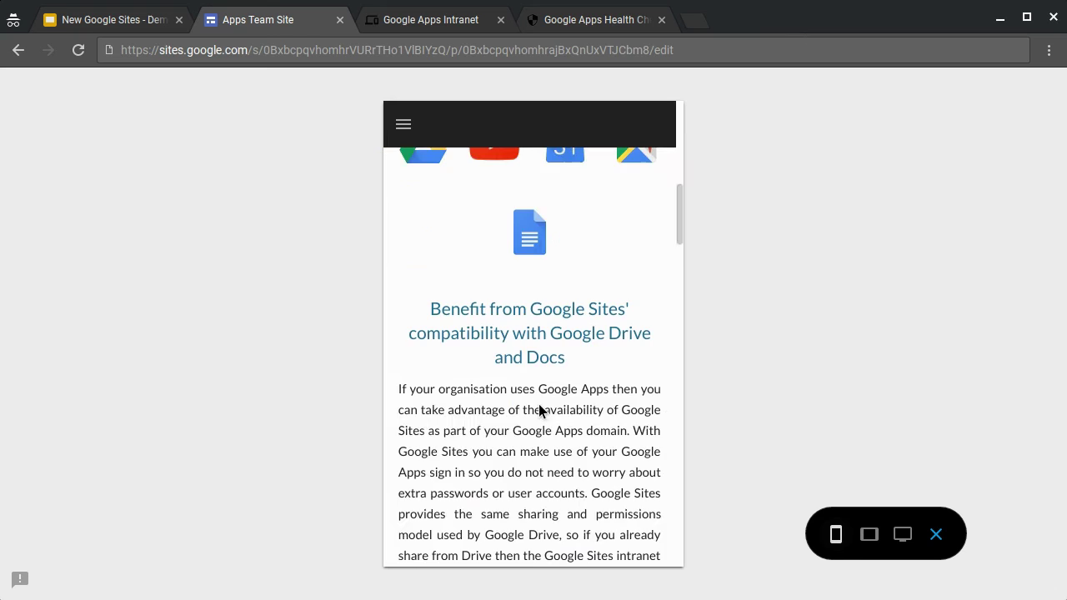
{"action": "scroll", "coordinate": [546, 409], "scroll_direction": "down", "scroll_amount": 1}
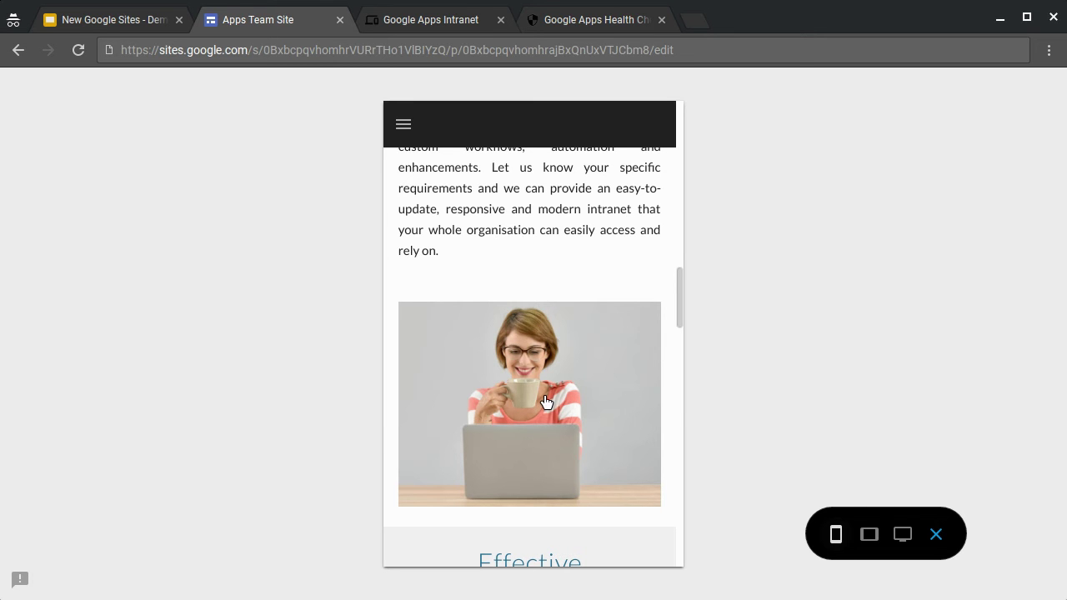
Switch the preview to tablet width and scroll back up to the top.
{"action": "left_click", "coordinate": [869, 534]}
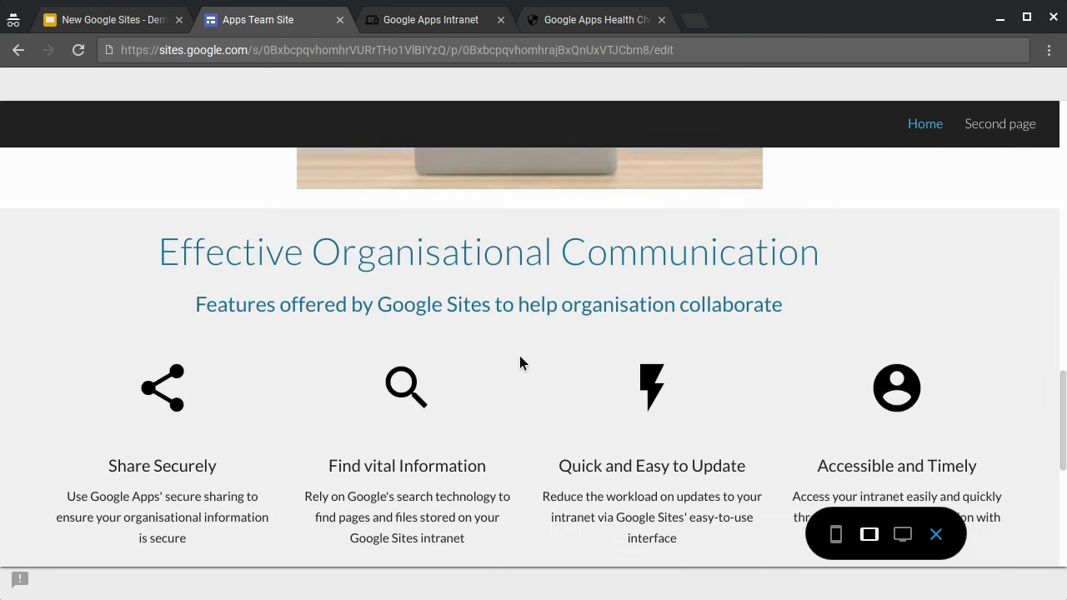
{"action": "scroll", "coordinate": [519, 363], "scroll_direction": "up", "scroll_amount": 5}
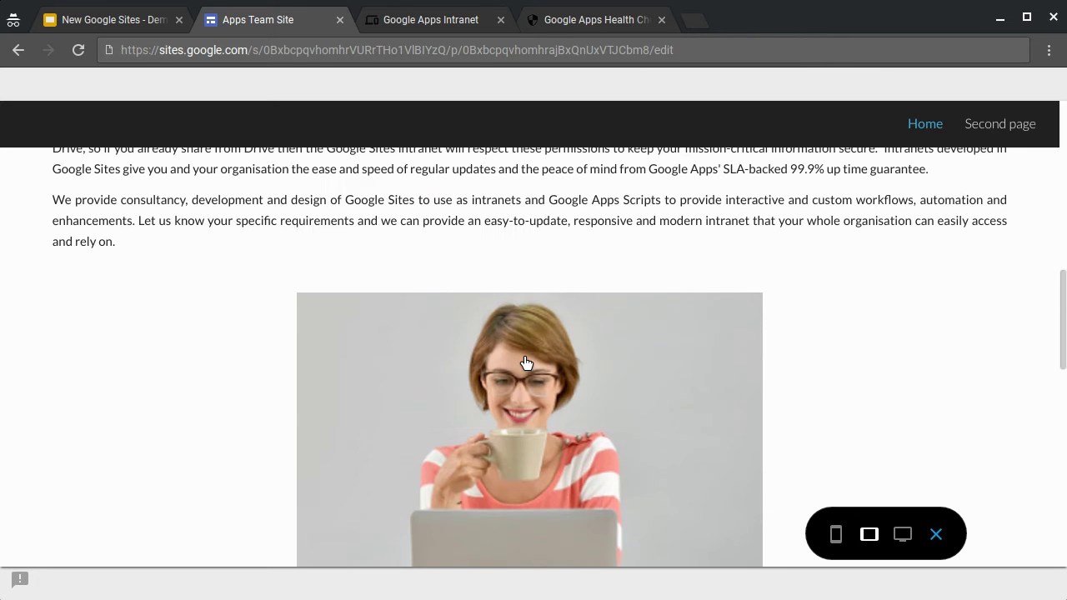
{"action": "scroll", "coordinate": [526, 363], "scroll_direction": "up", "scroll_amount": 2}
{"action": "scroll", "coordinate": [530, 363], "scroll_direction": "up", "scroll_amount": 1}
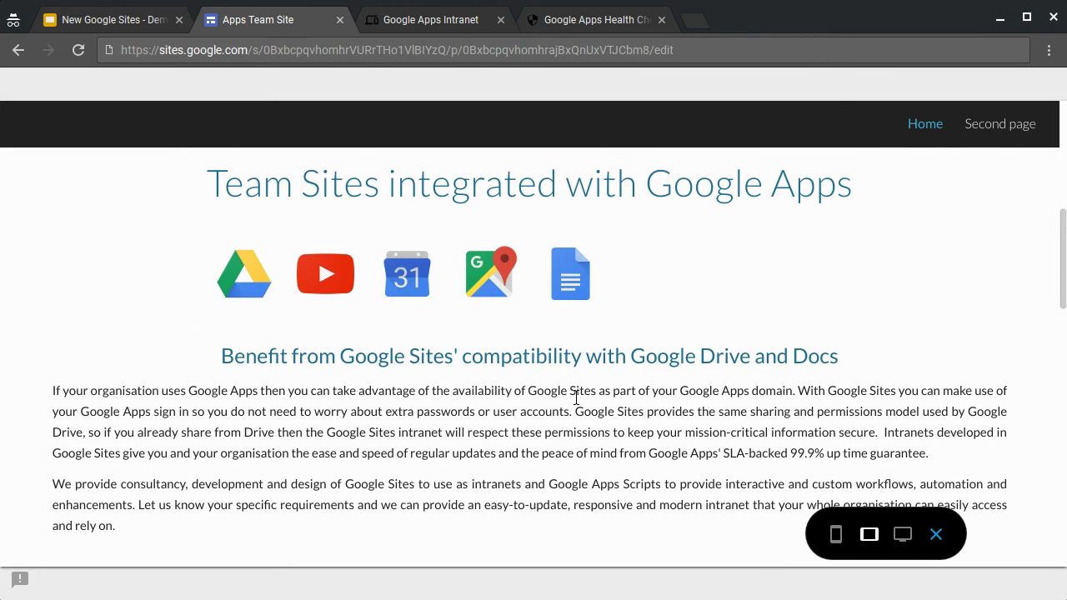
Reveal the 'Add alternative text' point on the slides, then return to the site preview.
{"action": "left_click", "coordinate": [108, 24]}
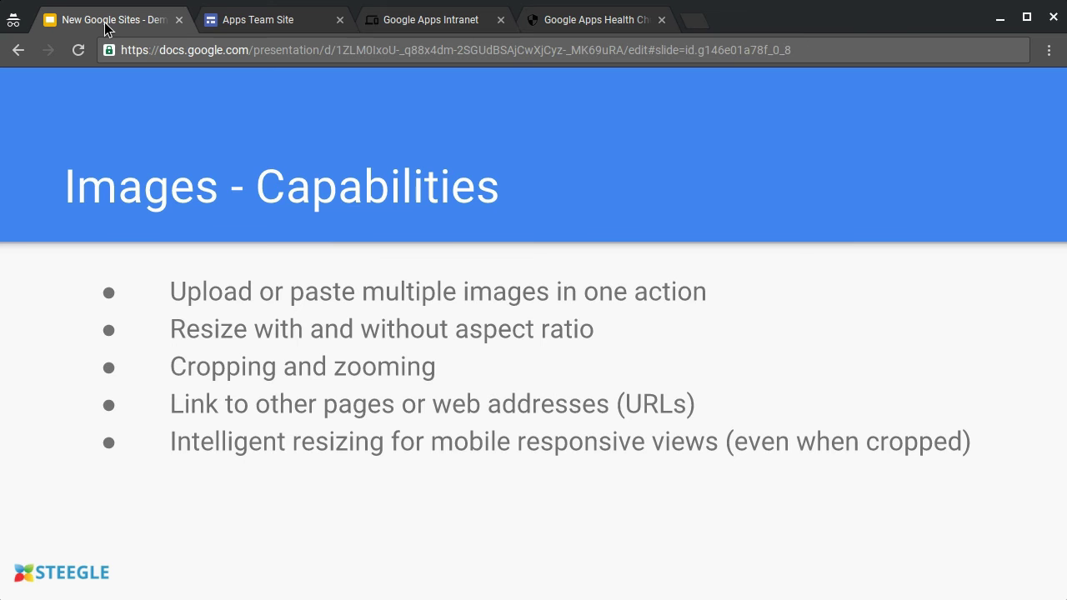
{"action": "key", "text": "Right"}
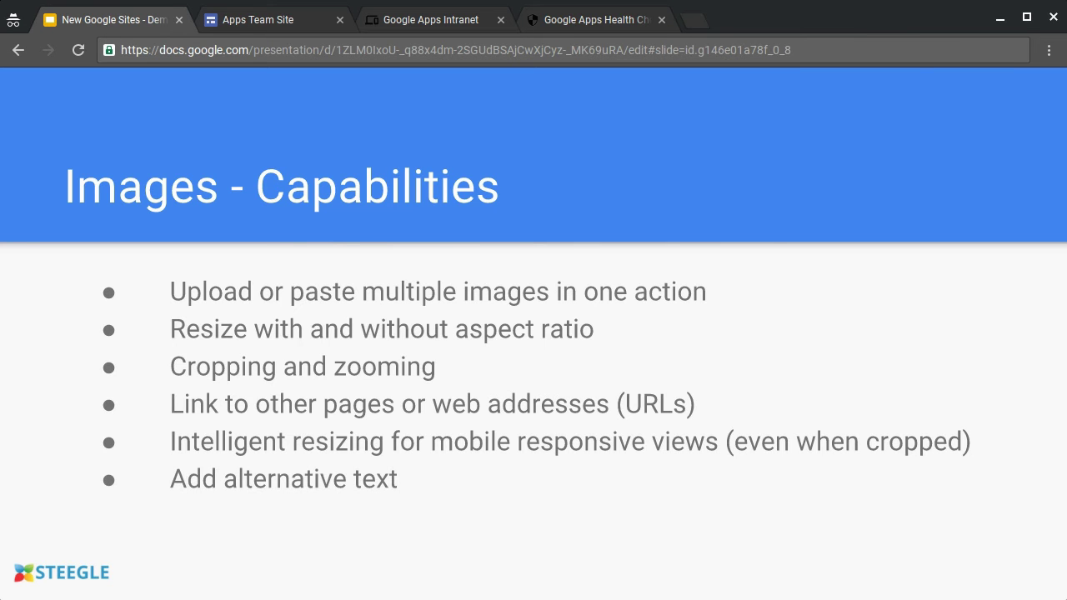
{"action": "left_click", "coordinate": [227, 18]}
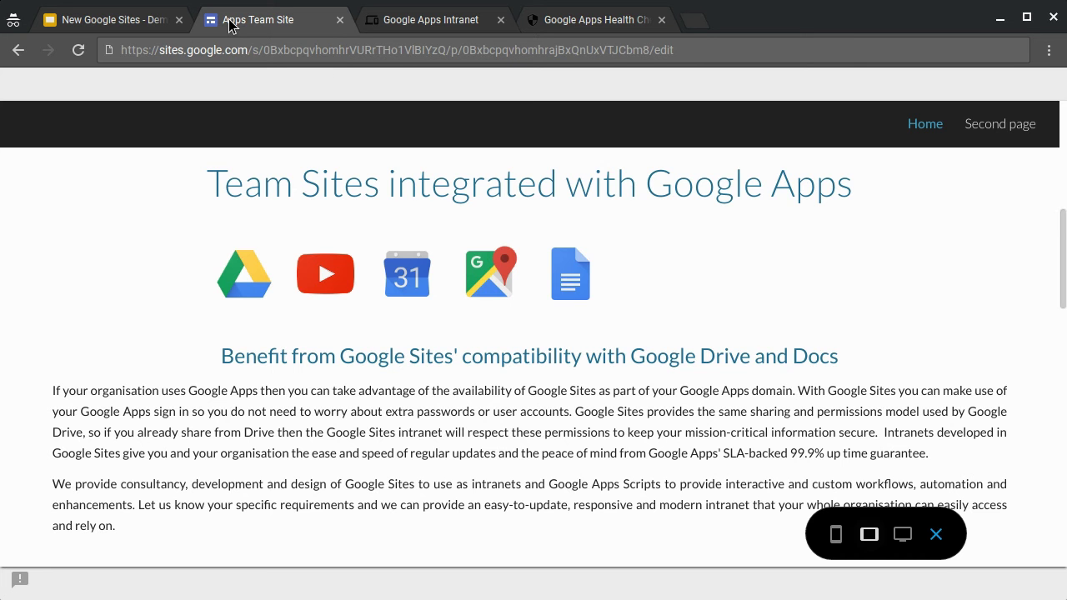
Close the preview and give the coffee-cup photo the alt text 'Alternative text'.
{"action": "left_click", "coordinate": [939, 538]}
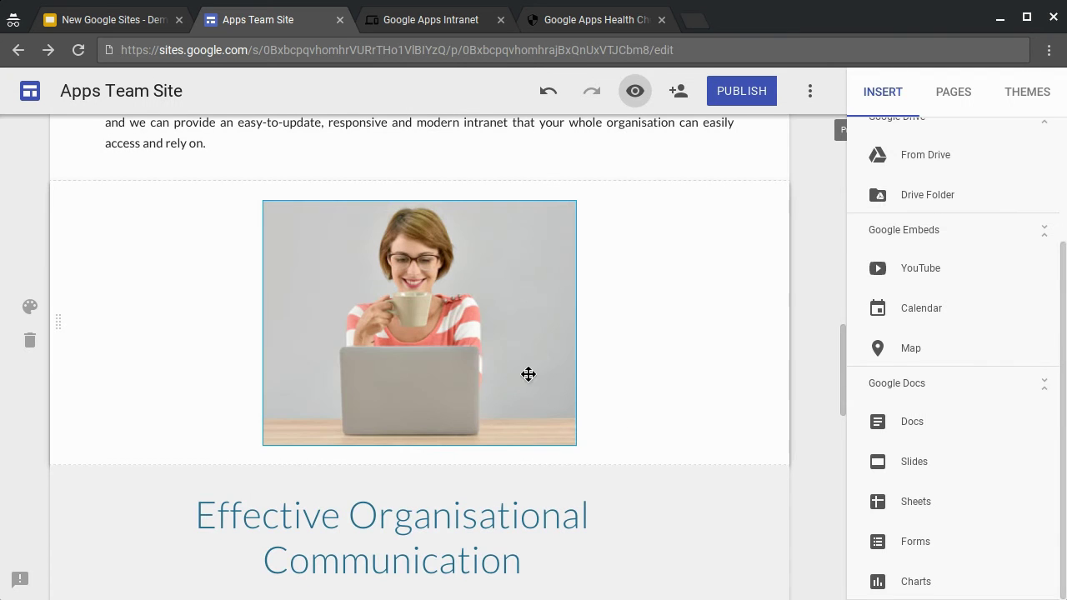
{"action": "left_click", "coordinate": [471, 345]}
{"action": "left_click", "coordinate": [433, 177]}
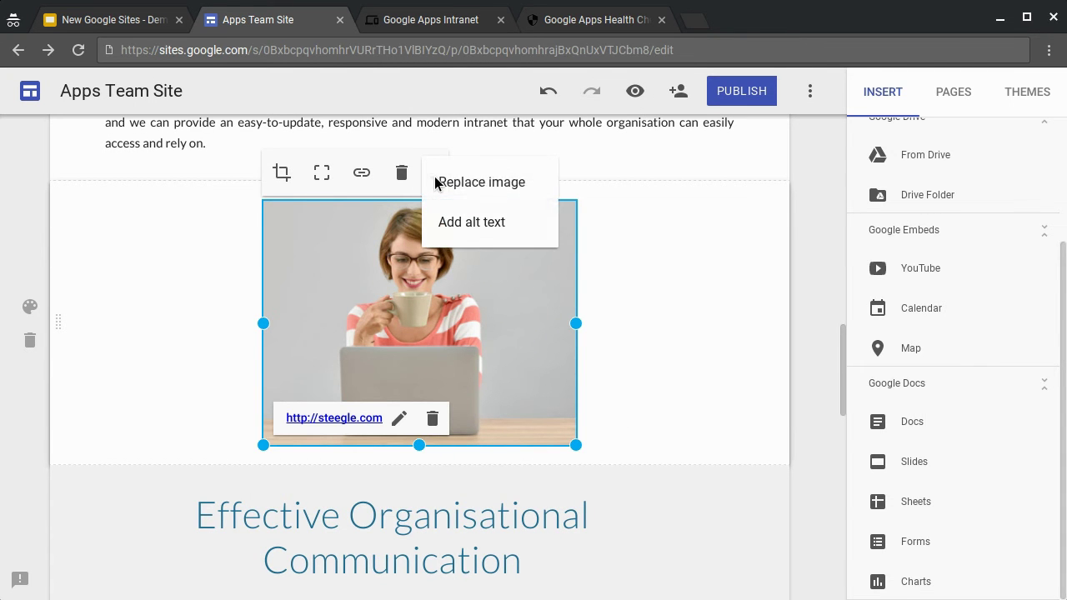
{"action": "left_click", "coordinate": [472, 239]}
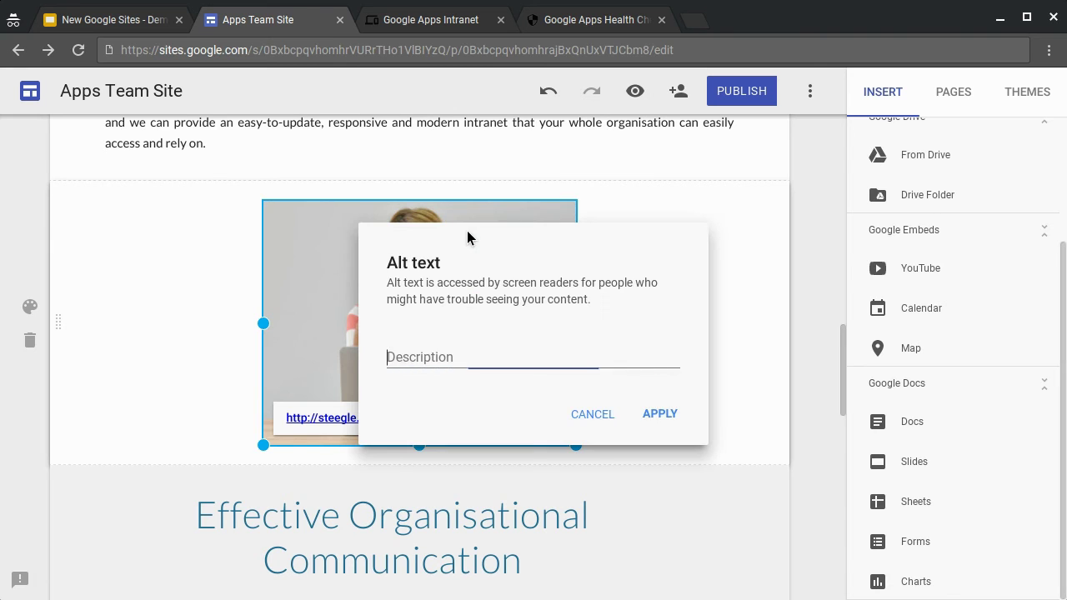
{"action": "type", "text": "Alte"}
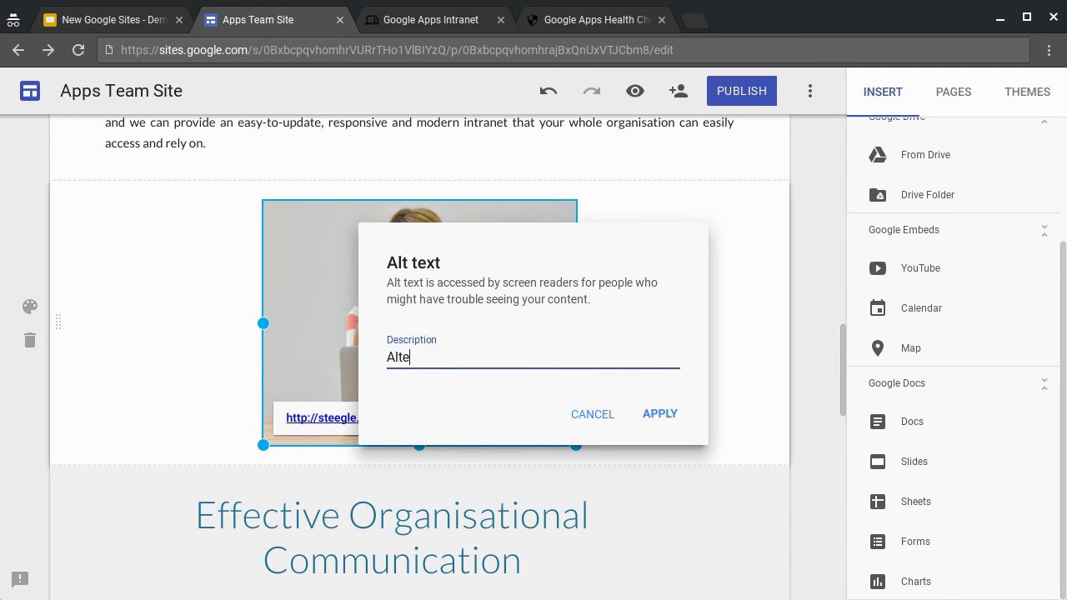
{"action": "type", "text": "rnative text"}
{"action": "left_click", "coordinate": [663, 414]}
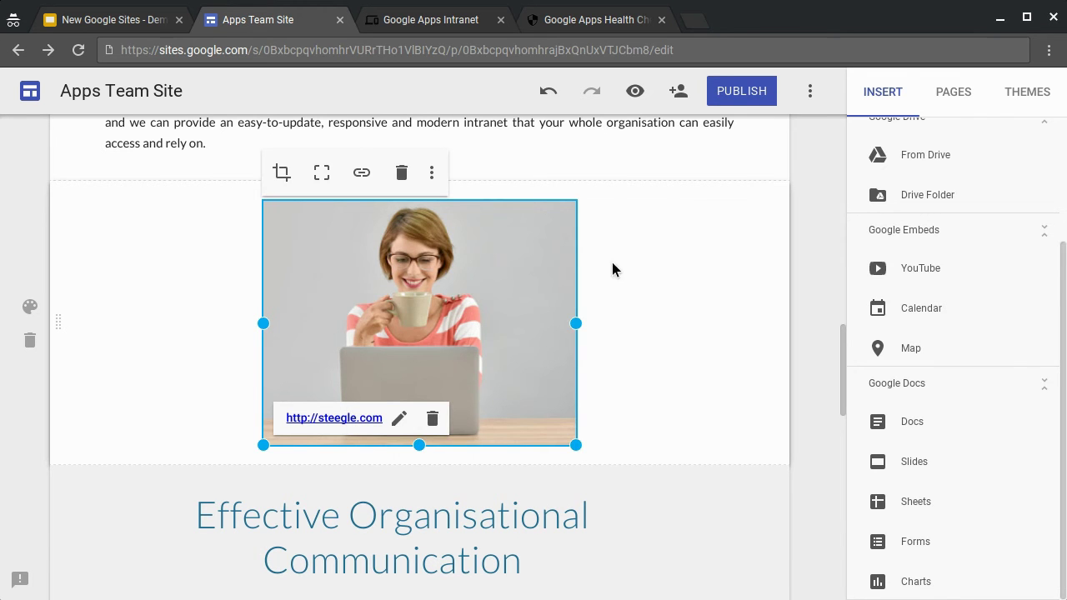
{"action": "left_click", "coordinate": [146, 21]}
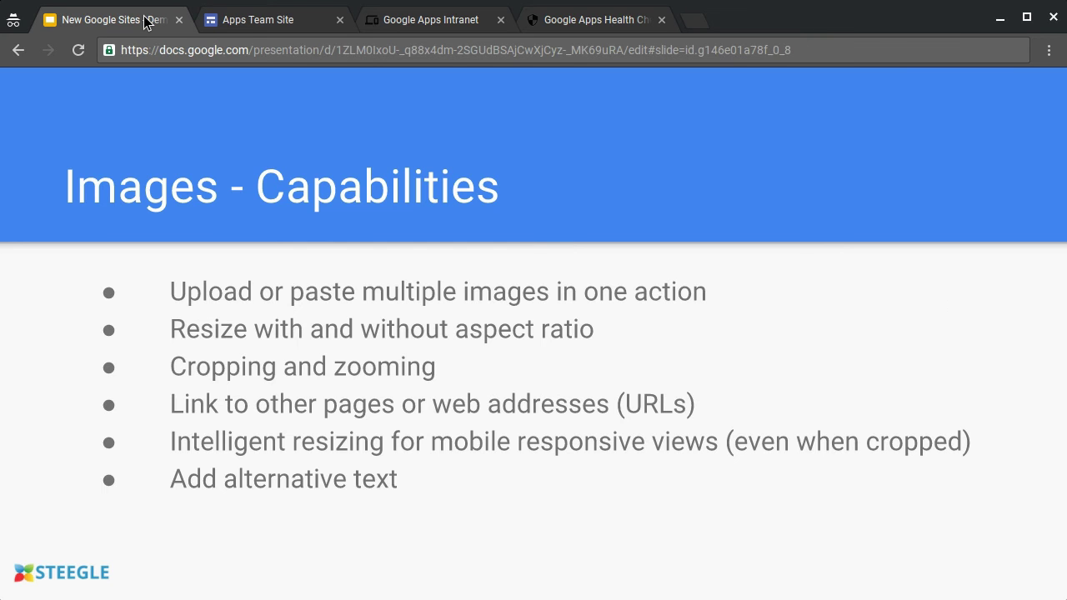
Advance to Images - Limitations, show 'No vertical snapping only horizontal', and return to the site.
{"action": "key", "text": "Right"}
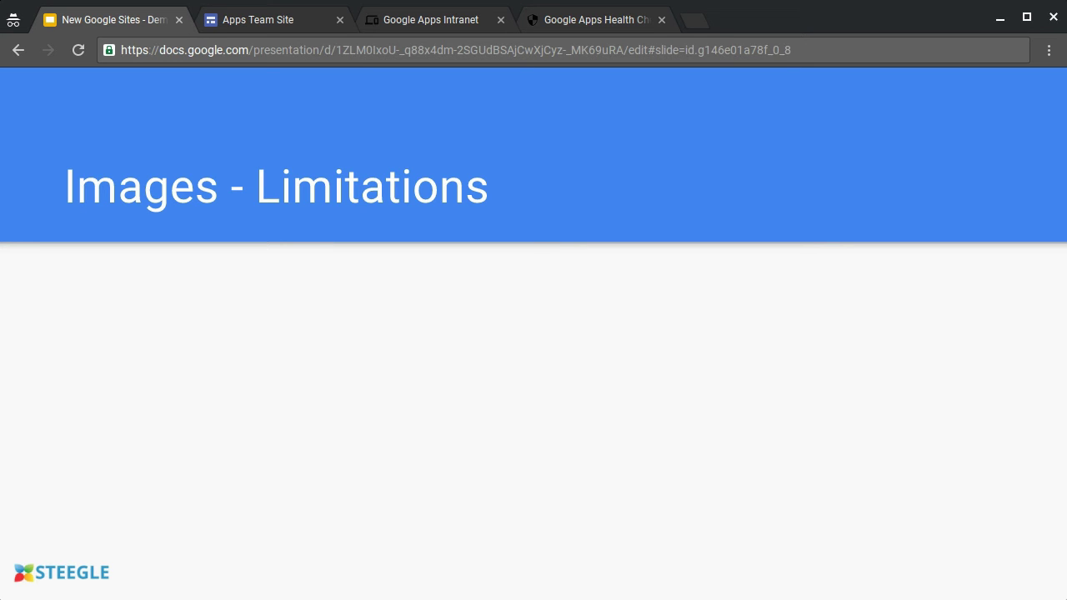
{"action": "key", "text": "Right"}
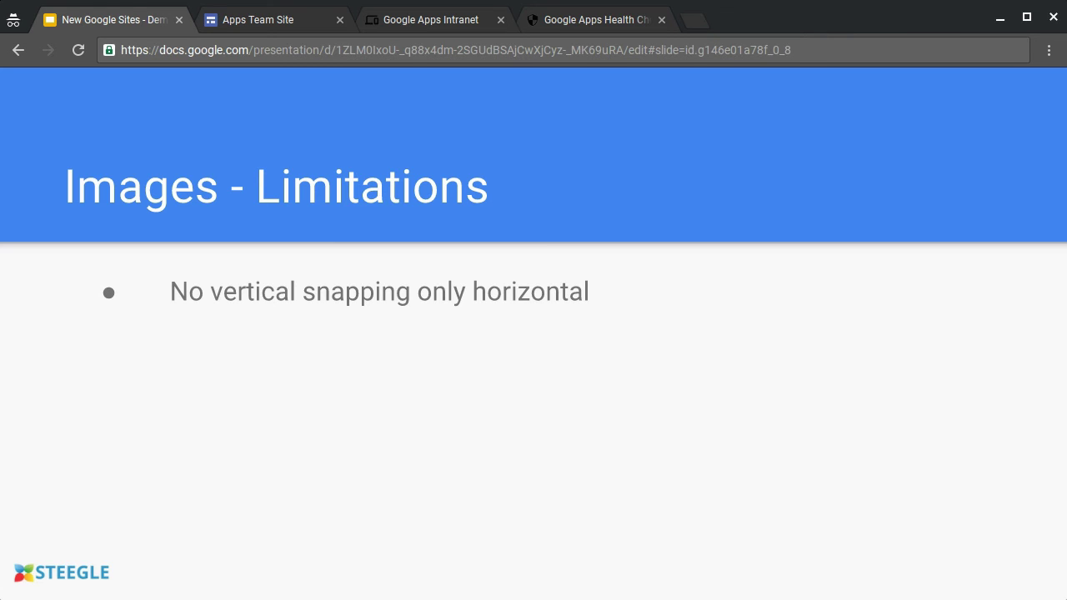
{"action": "left_click", "coordinate": [240, 25]}
Enlarge the Docs icon to about twice its size by dragging its corner.
{"action": "scroll", "coordinate": [605, 360], "scroll_direction": "up", "scroll_amount": 2}
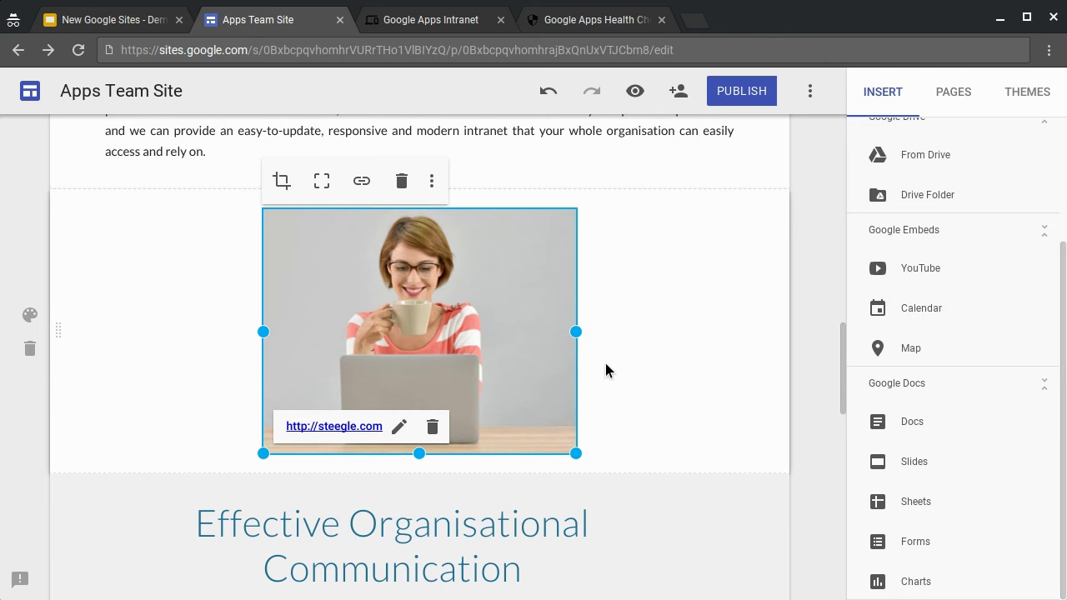
{"action": "scroll", "coordinate": [606, 367], "scroll_direction": "up", "scroll_amount": 5}
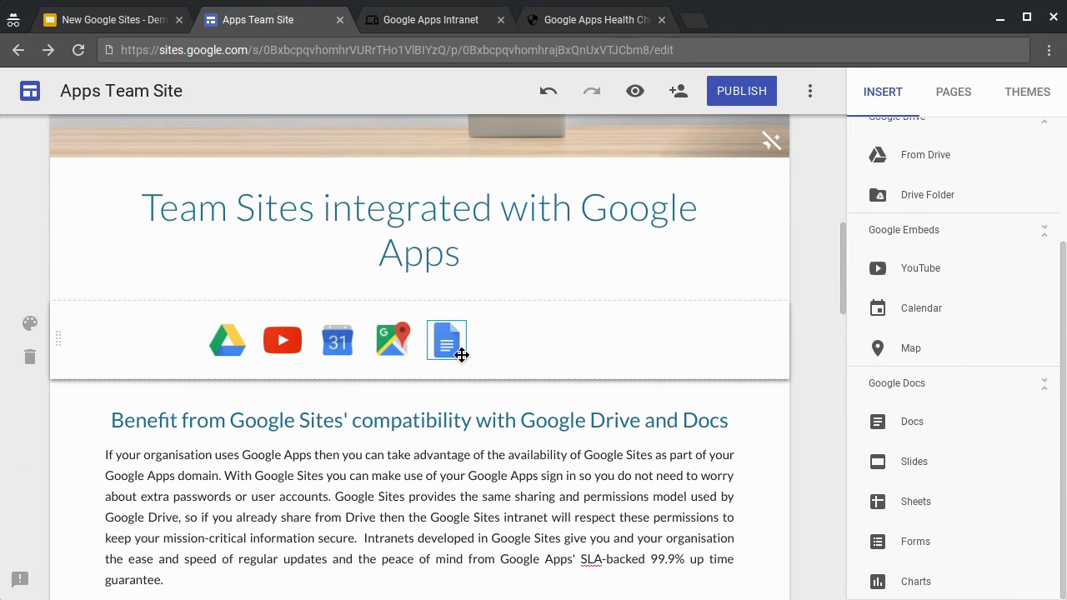
{"action": "left_click", "coordinate": [462, 355]}
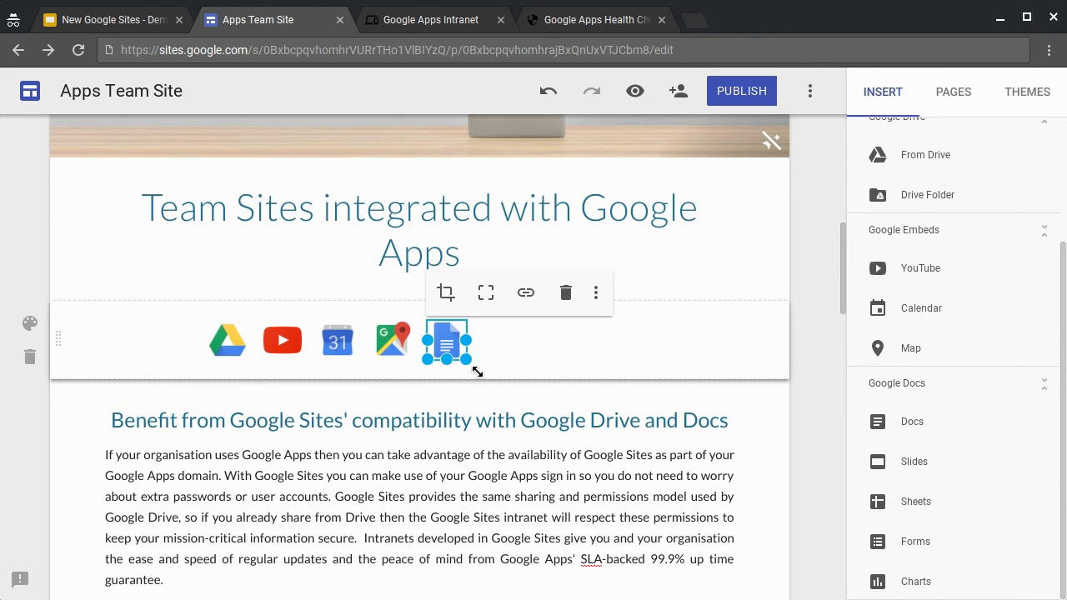
{"action": "left_click_drag", "start_coordinate": [477, 372], "coordinate": [536, 423]}
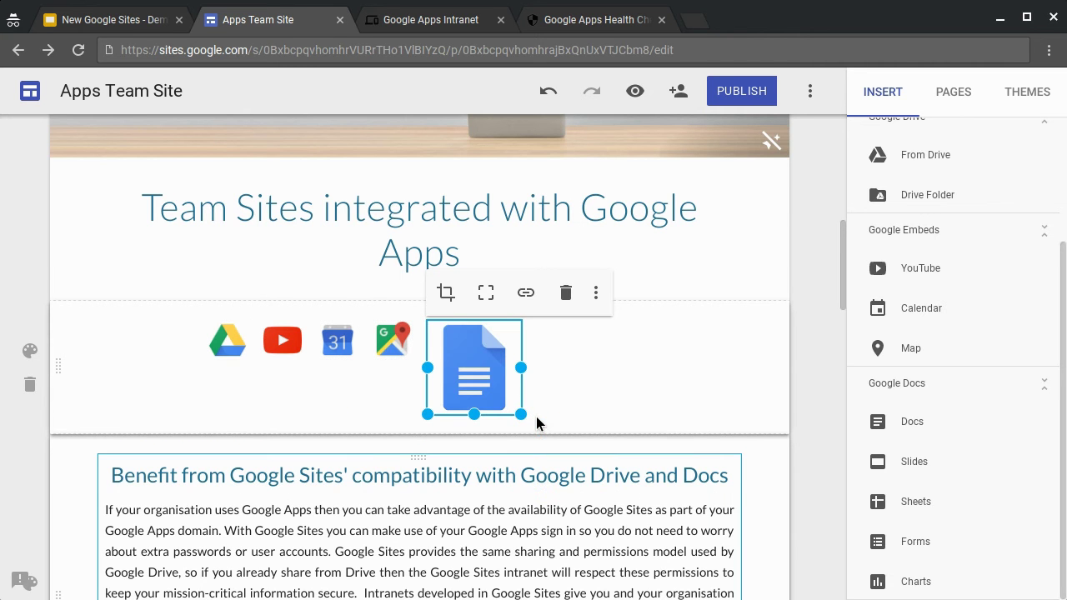
Stretch the Maps icon taller, then restore the Maps and Docs icons with Uncrop.
{"action": "left_click", "coordinate": [400, 357]}
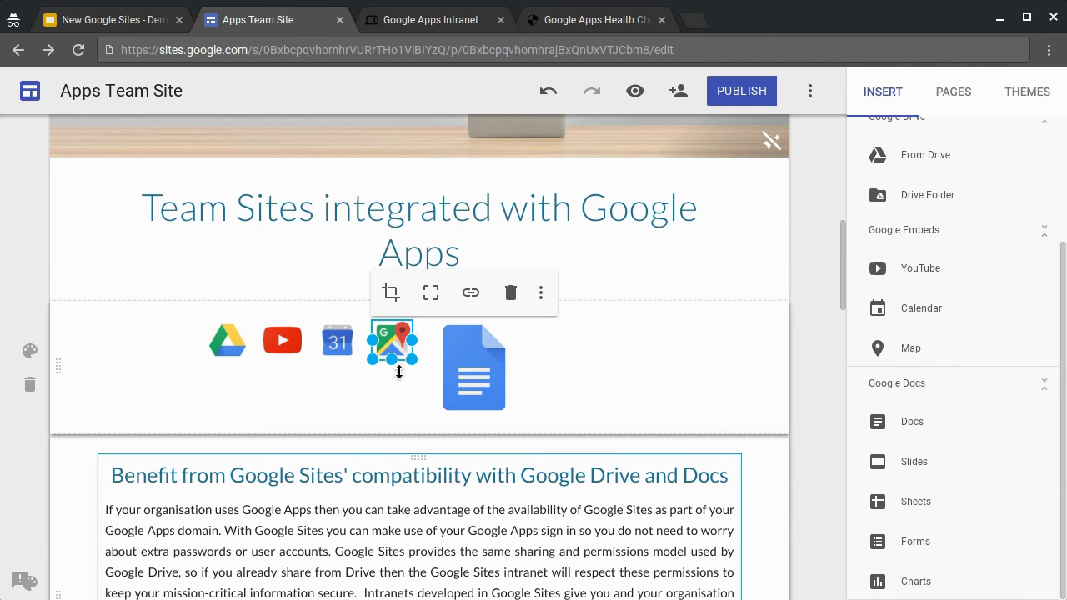
{"action": "left_click_drag", "start_coordinate": [395, 360], "coordinate": [401, 399]}
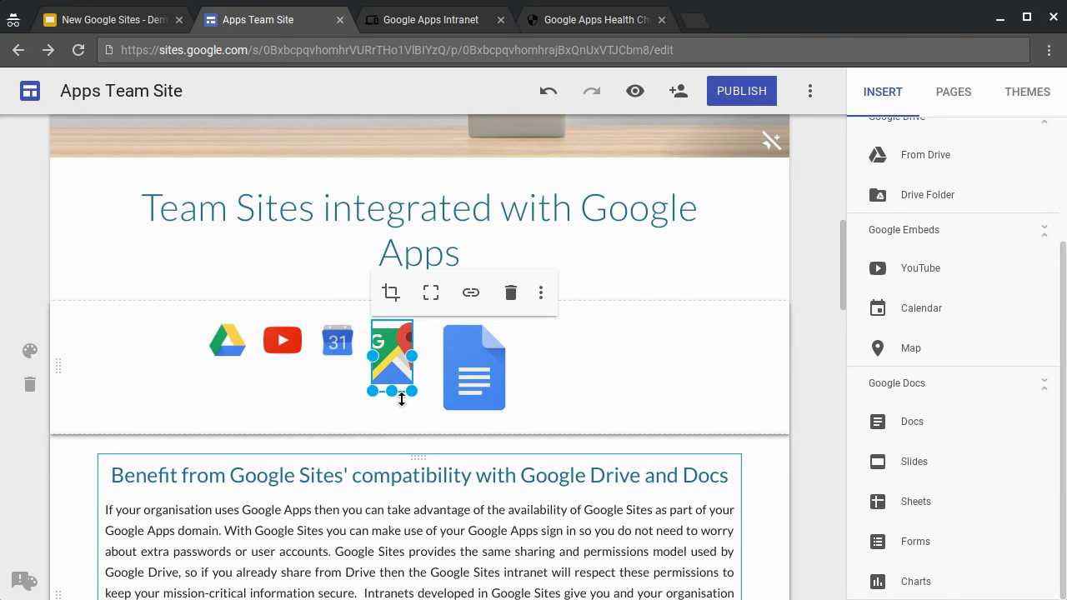
{"action": "left_click", "coordinate": [431, 293]}
{"action": "left_click", "coordinate": [476, 362]}
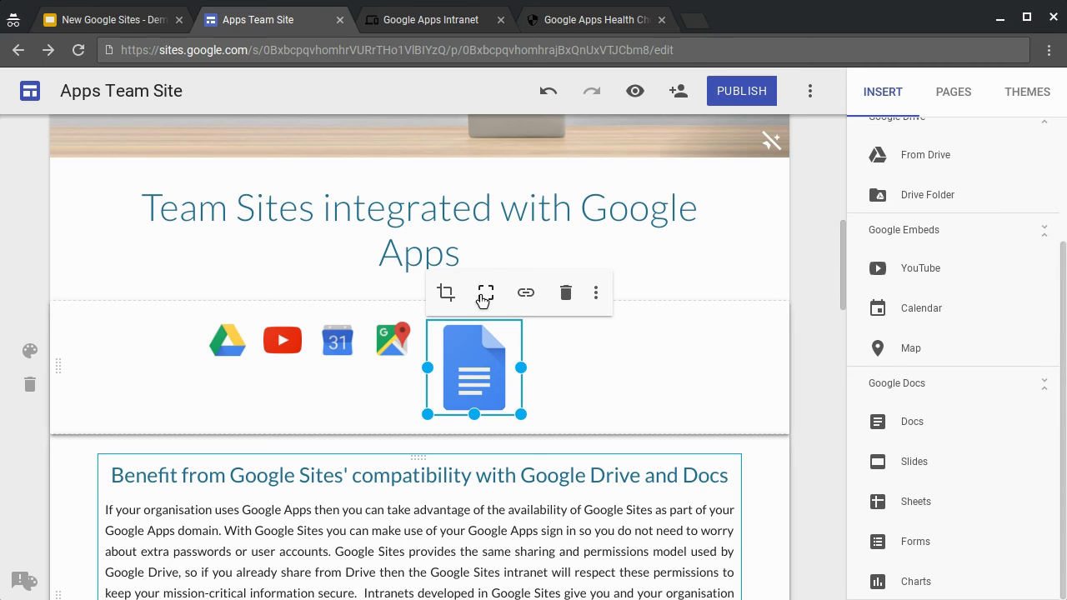
{"action": "left_click", "coordinate": [486, 292]}
Reveal the 'No vertical grouping' point on the slides and return to the site editor.
{"action": "left_click", "coordinate": [129, 23]}
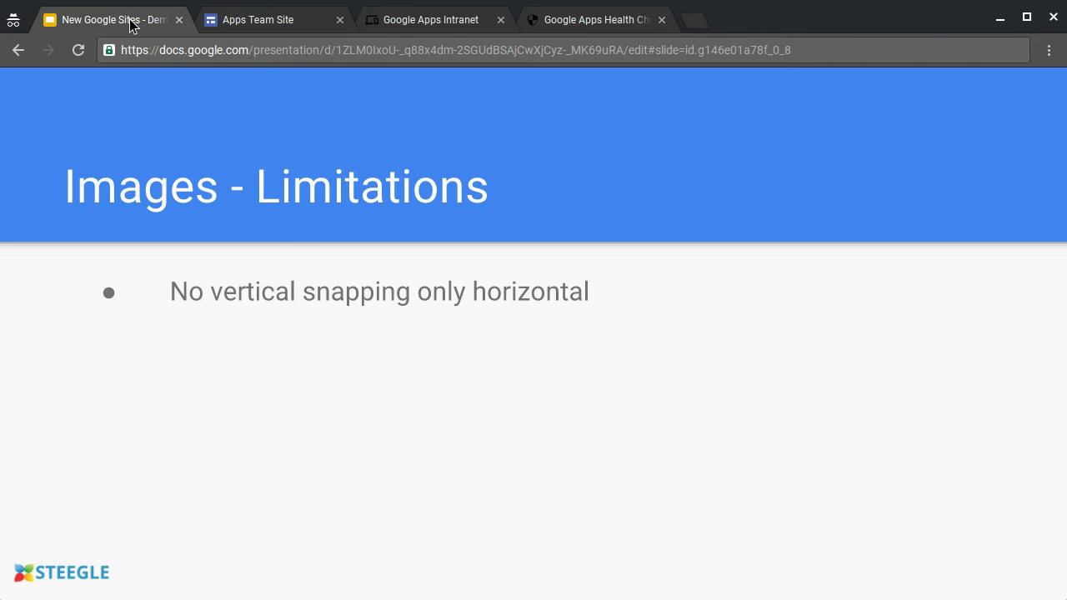
{"action": "key", "text": "Right"}
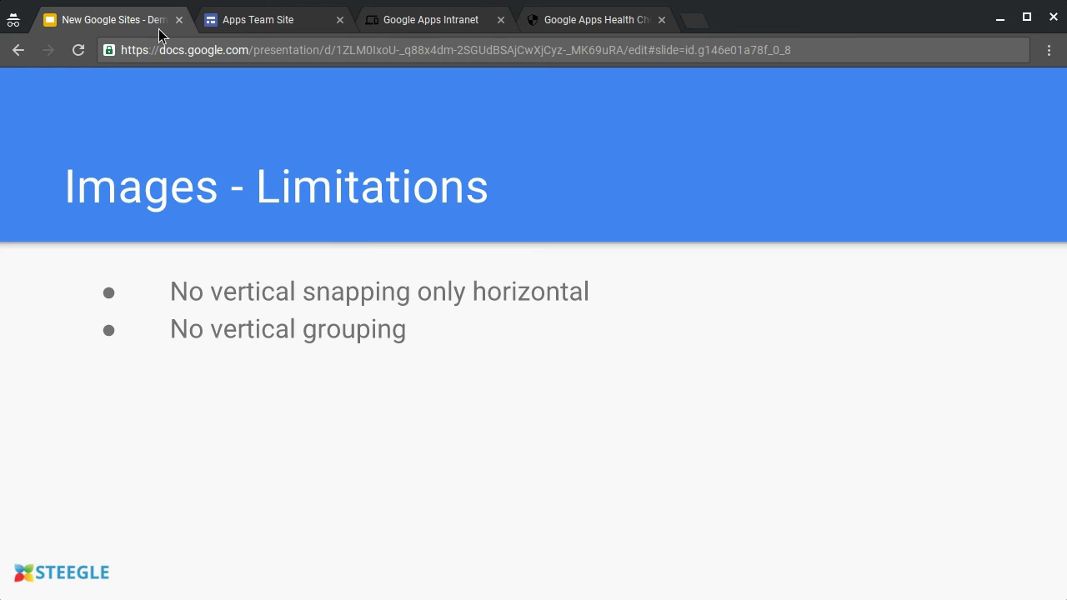
{"action": "left_click", "coordinate": [244, 26]}
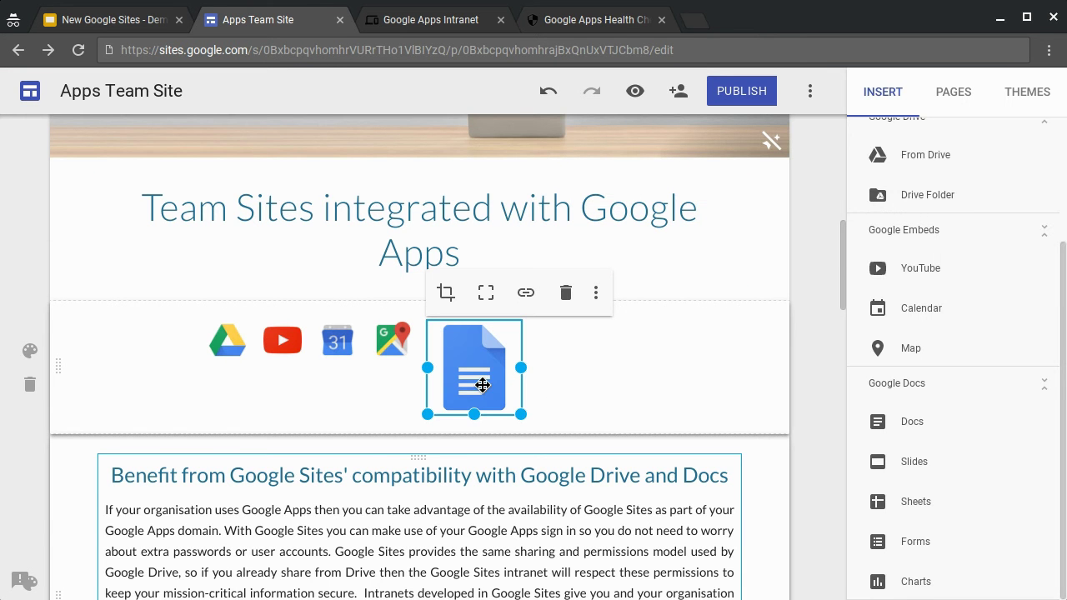
Drag the enlarged Docs icon before the Maps icon, then scroll down to the features list.
{"action": "left_click_drag", "start_coordinate": [508, 396], "coordinate": [385, 382]}
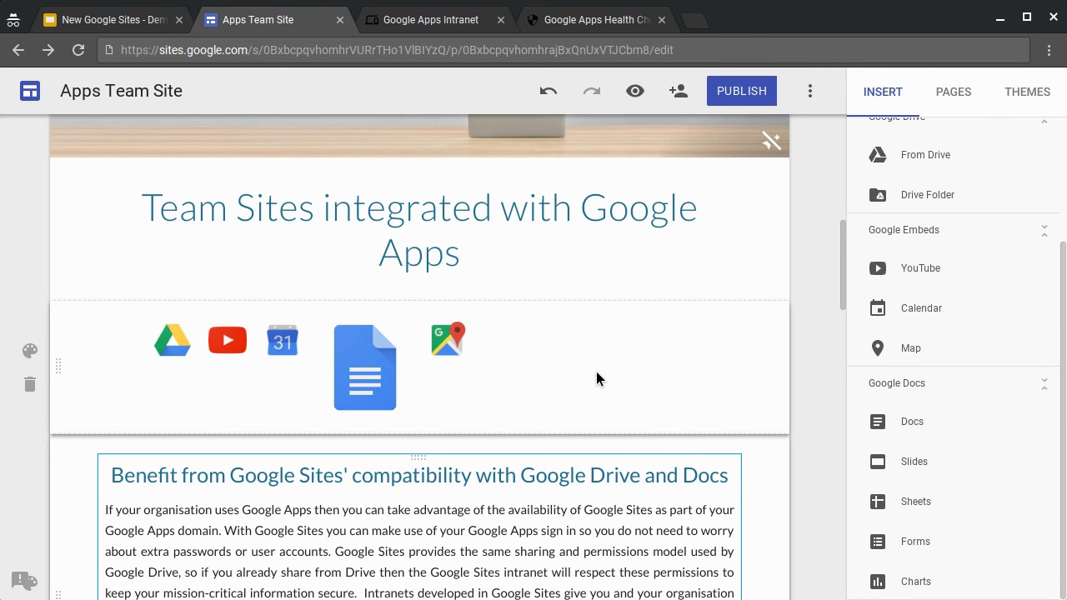
{"action": "scroll", "coordinate": [596, 369], "scroll_direction": "down", "scroll_amount": 5}
{"action": "scroll", "coordinate": [595, 369], "scroll_direction": "down", "scroll_amount": 7}
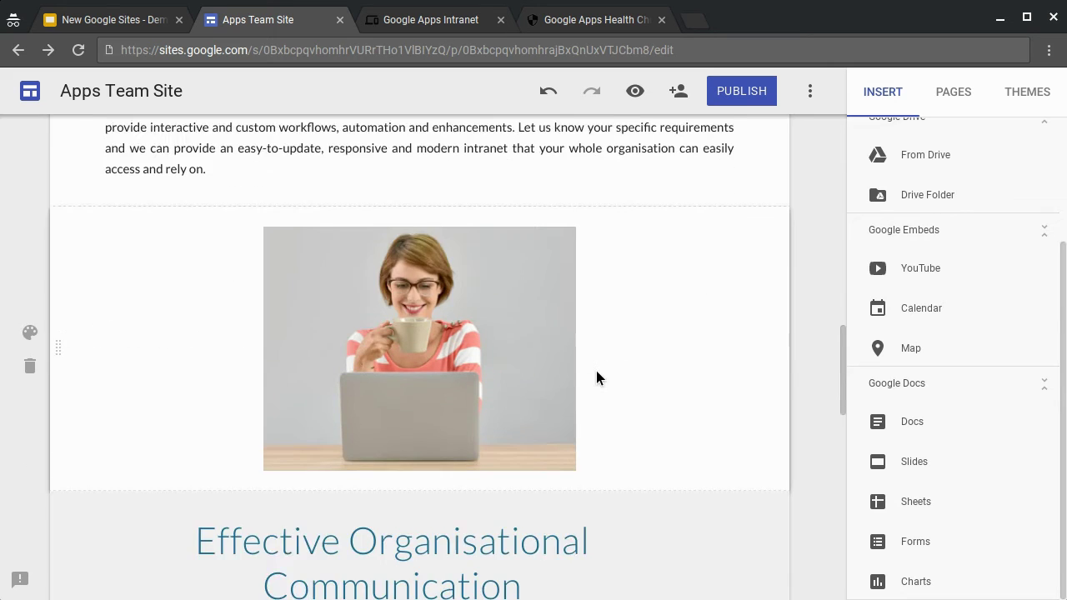
{"action": "scroll", "coordinate": [596, 371], "scroll_direction": "down", "scroll_amount": 1}
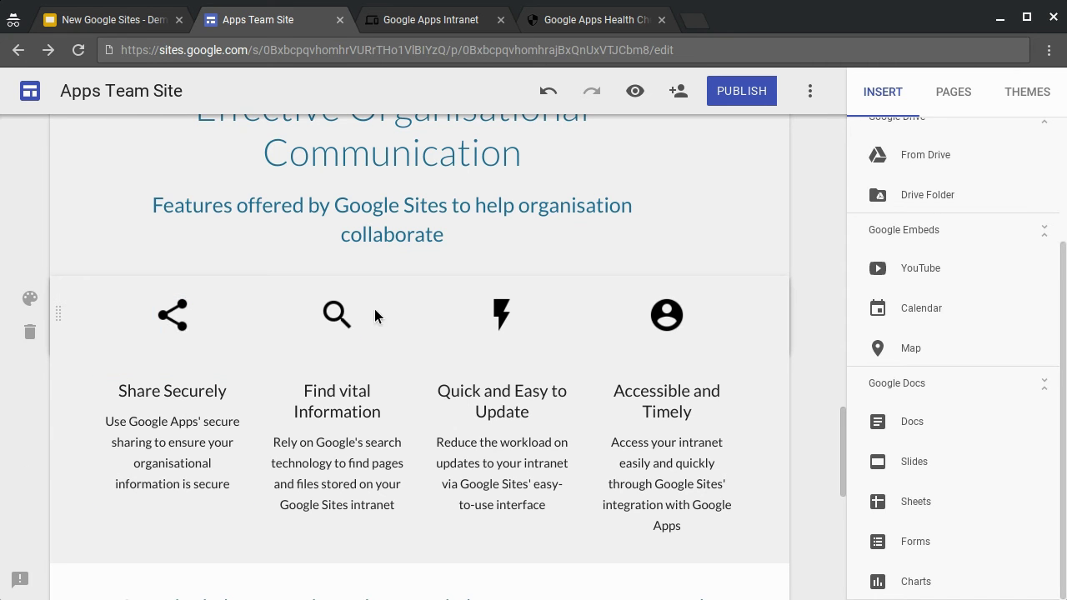
Preview the site at phone width and scroll through the stacked feature icons.
{"action": "left_click", "coordinate": [639, 90]}
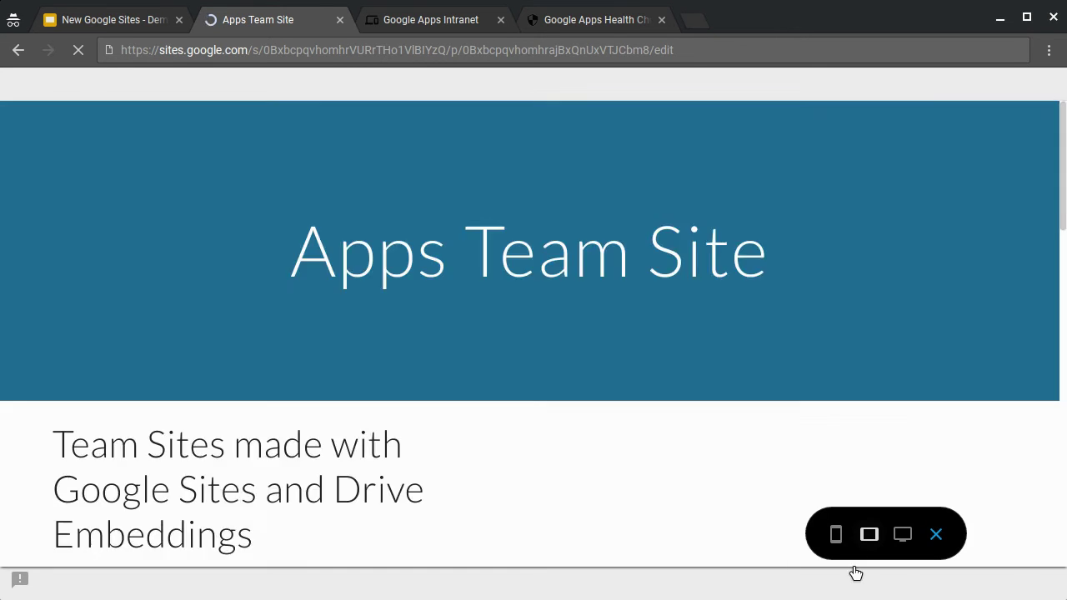
{"action": "left_click", "coordinate": [836, 534]}
{"action": "scroll", "coordinate": [612, 400], "scroll_direction": "down", "scroll_amount": 3}
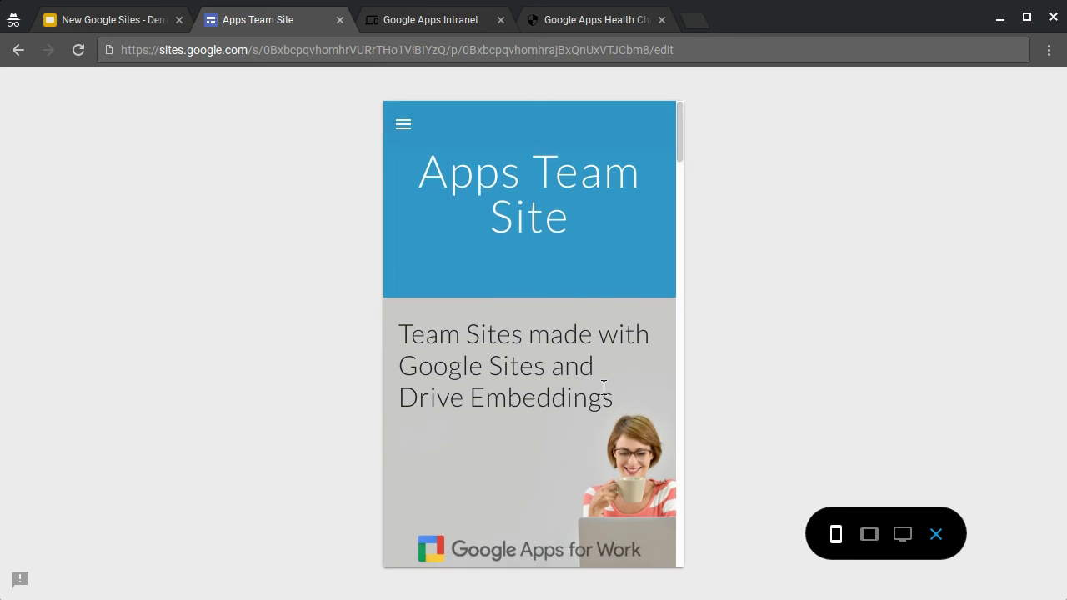
{"action": "scroll", "coordinate": [599, 377], "scroll_direction": "down", "scroll_amount": 10}
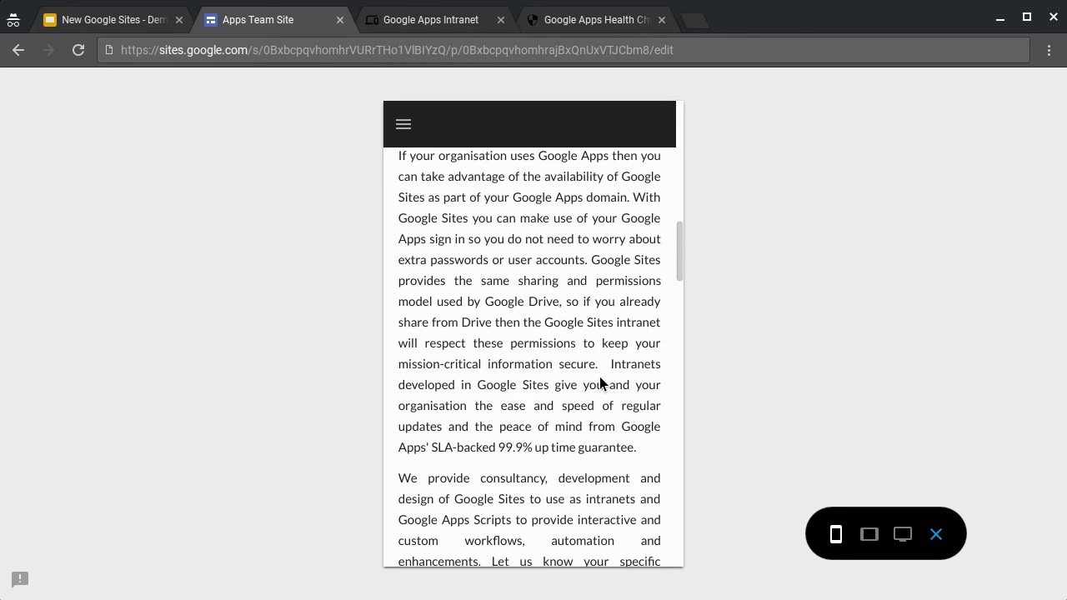
{"action": "scroll", "coordinate": [600, 377], "scroll_direction": "down", "scroll_amount": 10}
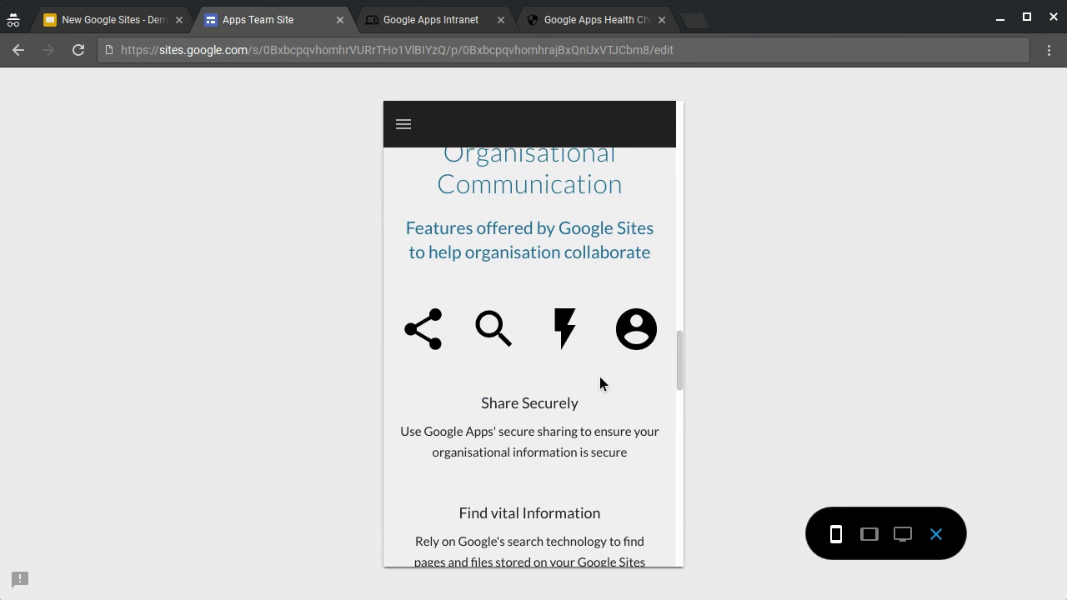
{"action": "scroll", "coordinate": [652, 345], "scroll_direction": "down", "scroll_amount": 2}
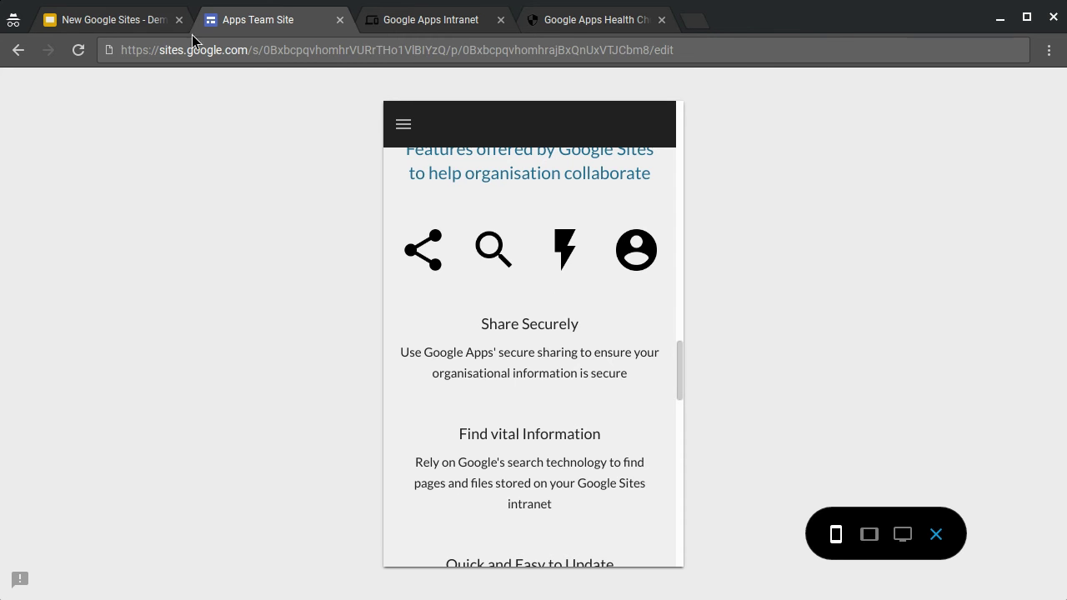
Reveal the 'No vertical alignment' slide point, then return to the phone preview.
{"action": "left_click", "coordinate": [142, 25]}
{"action": "key", "text": "Right"}
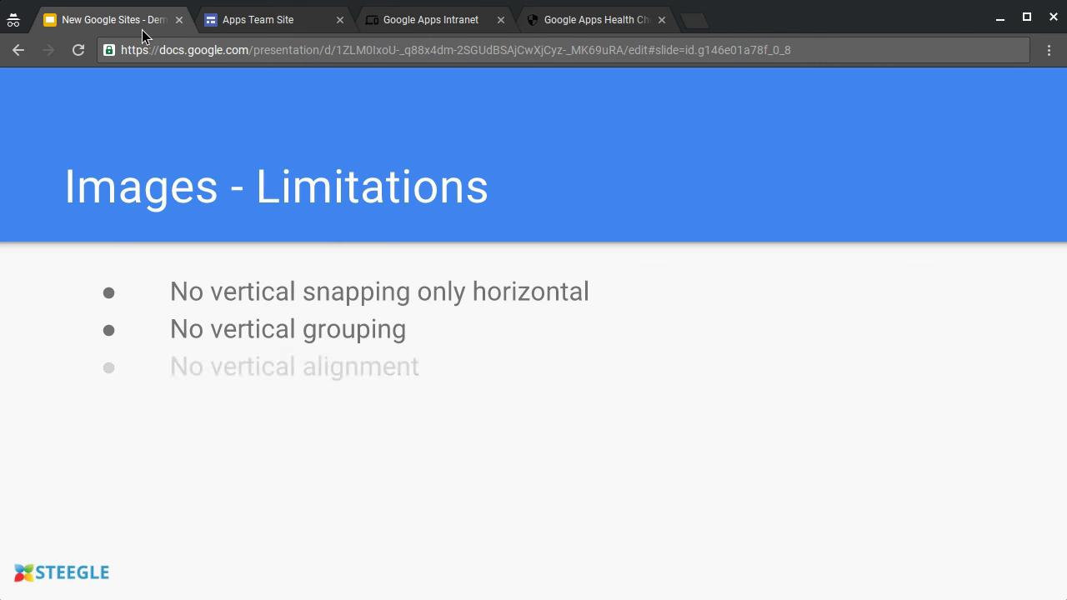
{"action": "left_click", "coordinate": [221, 25]}
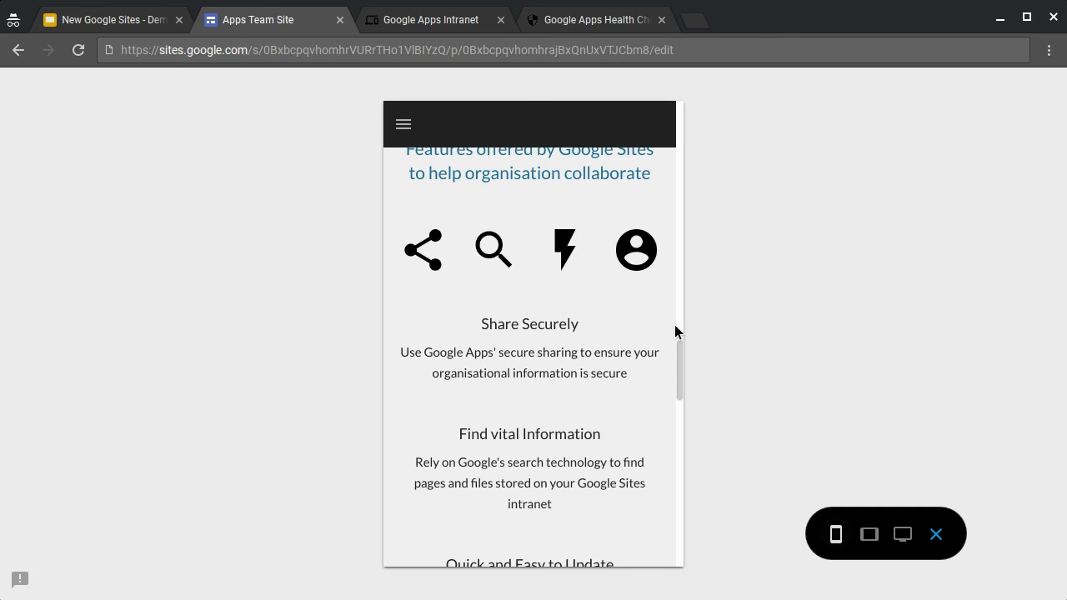
{"action": "left_click", "coordinate": [937, 535]}
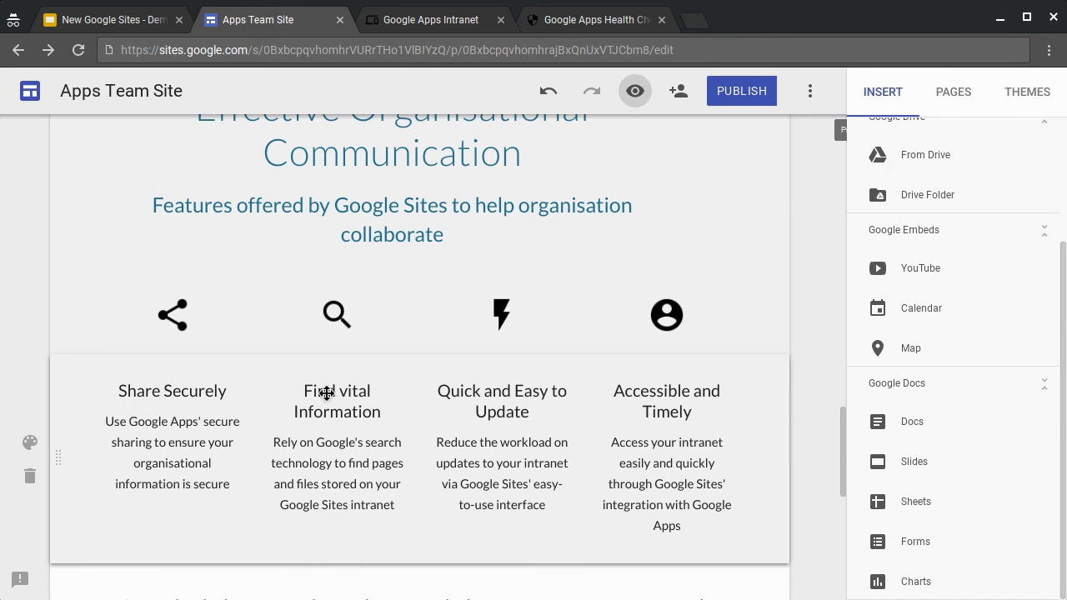
{"action": "left_click", "coordinate": [213, 404]}
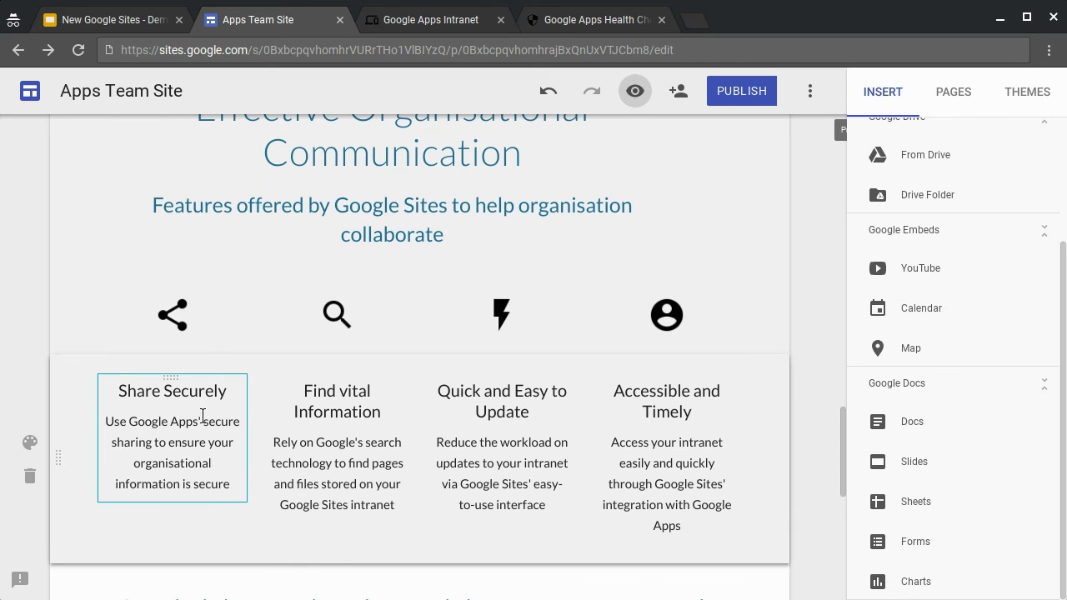
{"action": "scroll", "coordinate": [213, 404], "scroll_direction": "down", "scroll_amount": 5}
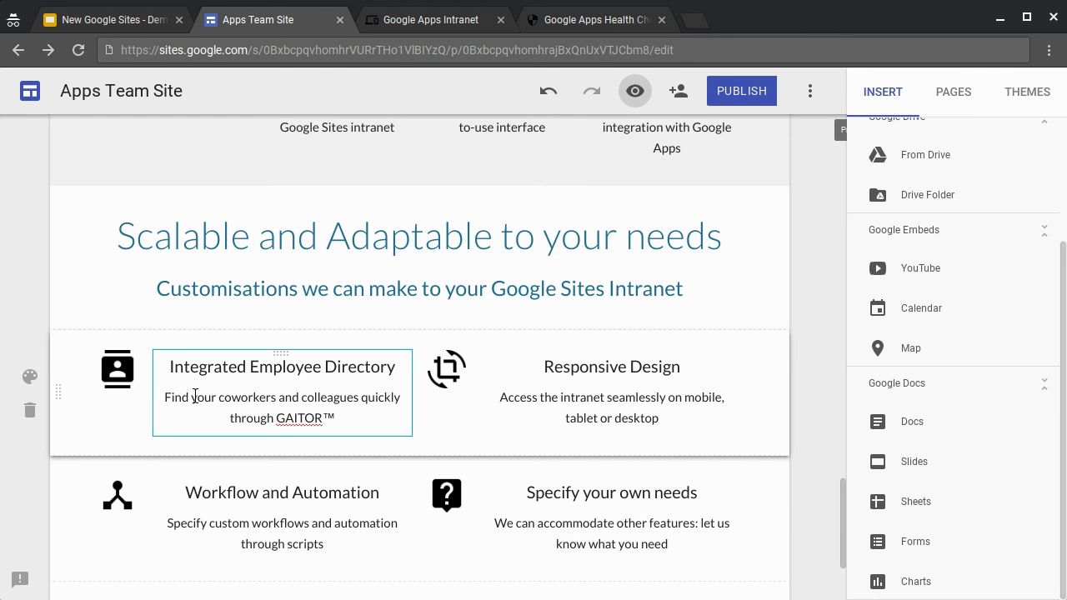
{"action": "left_click", "coordinate": [127, 380]}
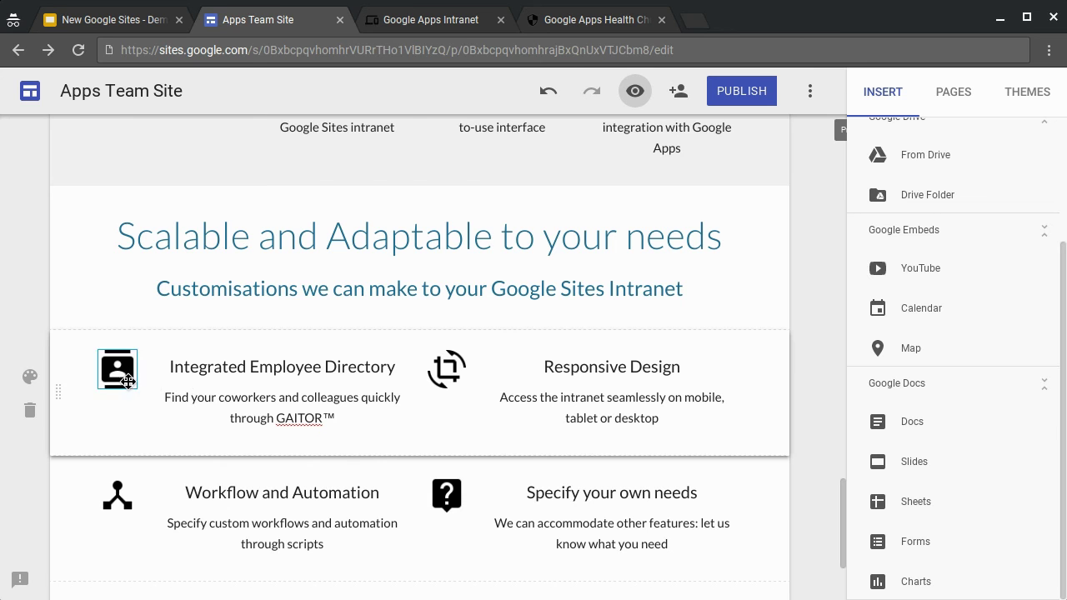
{"action": "left_click_drag", "start_coordinate": [127, 380], "coordinate": [116, 430]}
{"action": "left_click_drag", "start_coordinate": [124, 390], "coordinate": [116, 424]}
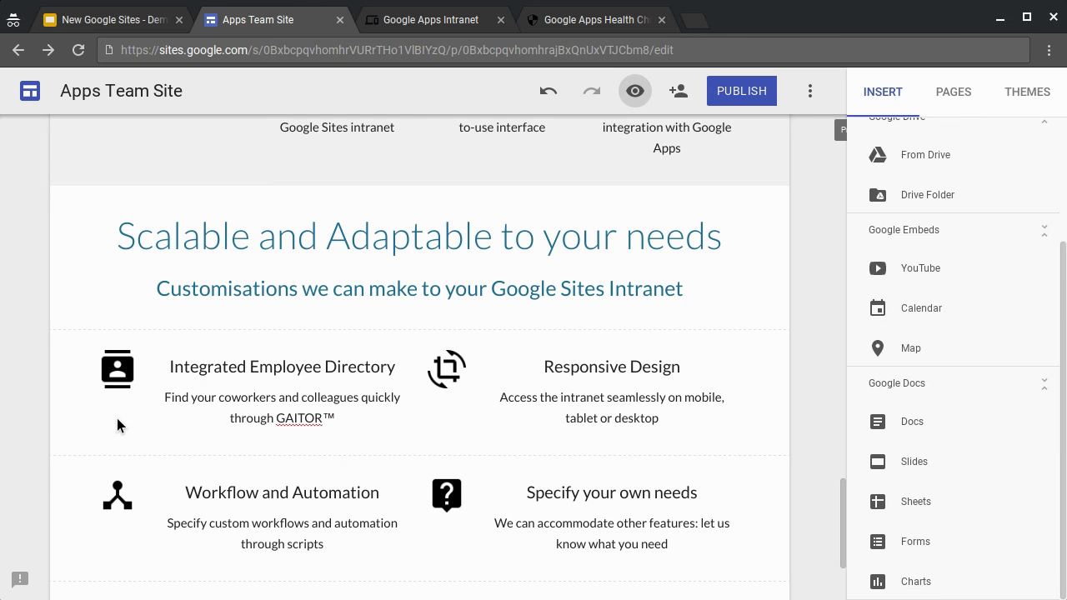
Open the mobile-size preview and scroll to check the icons stack above their text.
{"action": "left_click", "coordinate": [650, 109]}
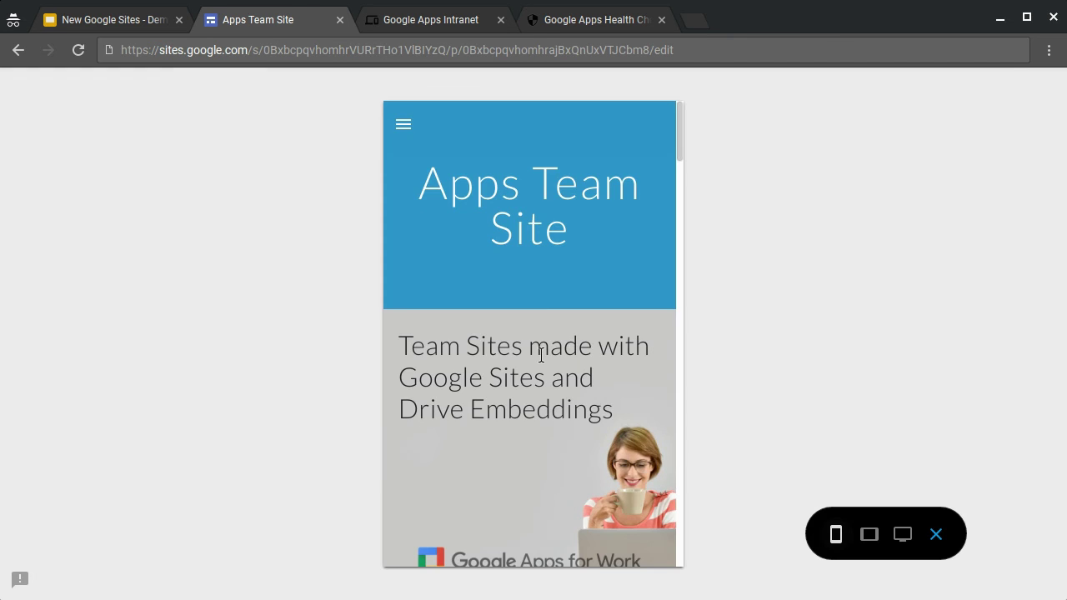
{"action": "scroll", "coordinate": [547, 350], "scroll_direction": "down", "scroll_amount": 5}
{"action": "scroll", "coordinate": [550, 348], "scroll_direction": "down", "scroll_amount": 15}
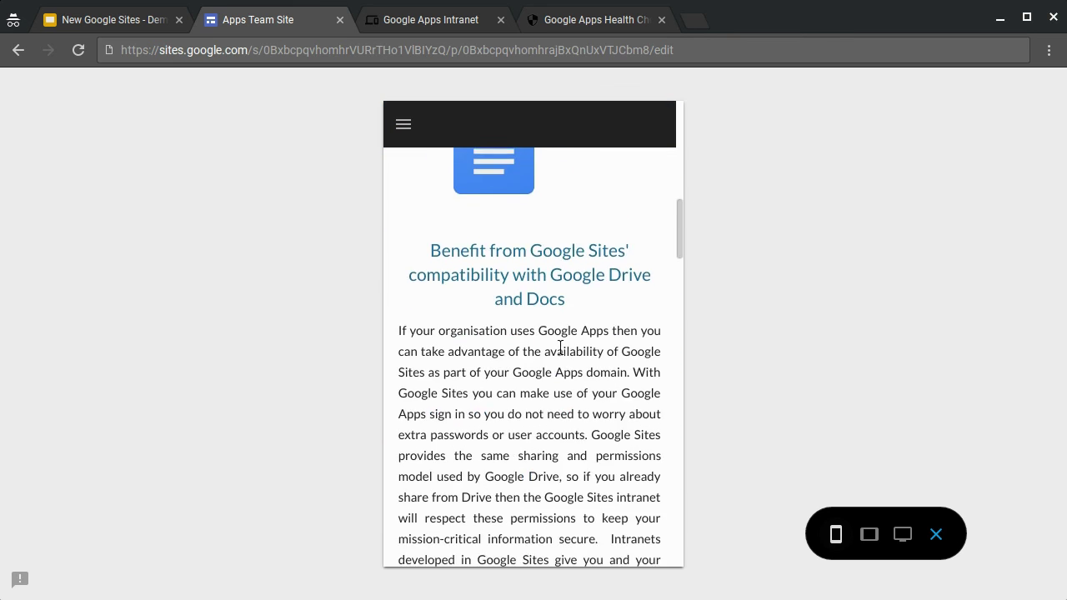
{"action": "scroll", "coordinate": [561, 345], "scroll_direction": "down", "scroll_amount": 10}
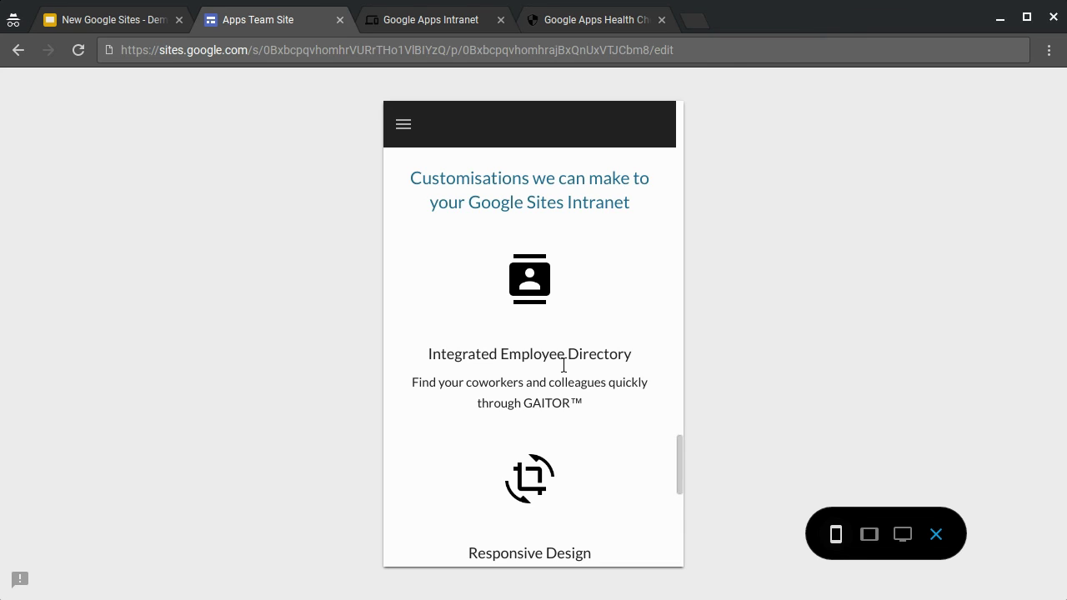
{"action": "scroll", "coordinate": [560, 365], "scroll_direction": "down", "scroll_amount": 3}
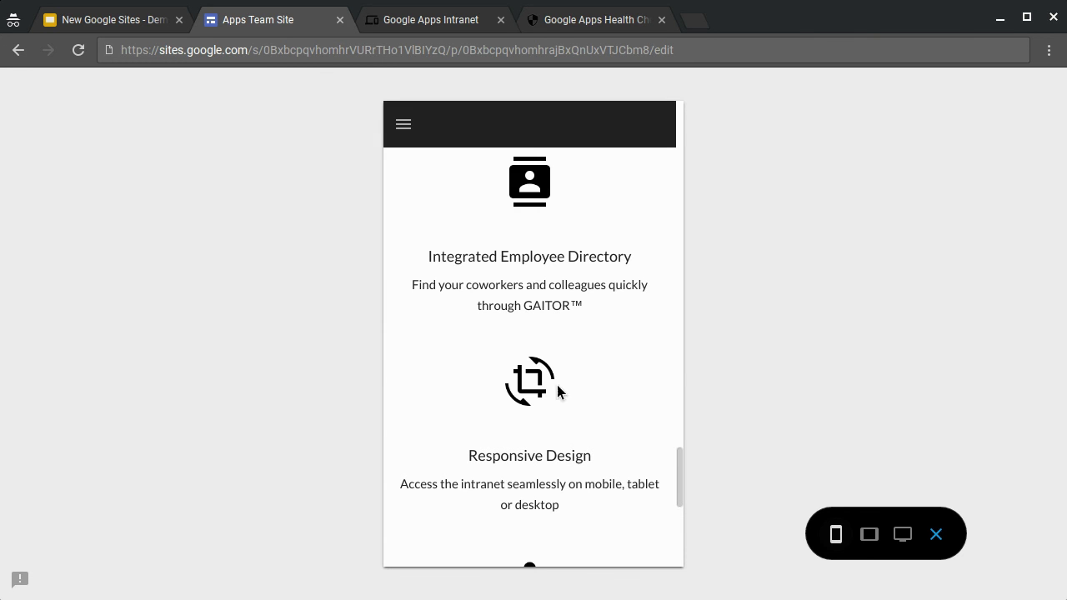
Reveal the 'Cannot select multiple images' slide point and return to the mobile preview.
{"action": "left_click", "coordinate": [143, 28]}
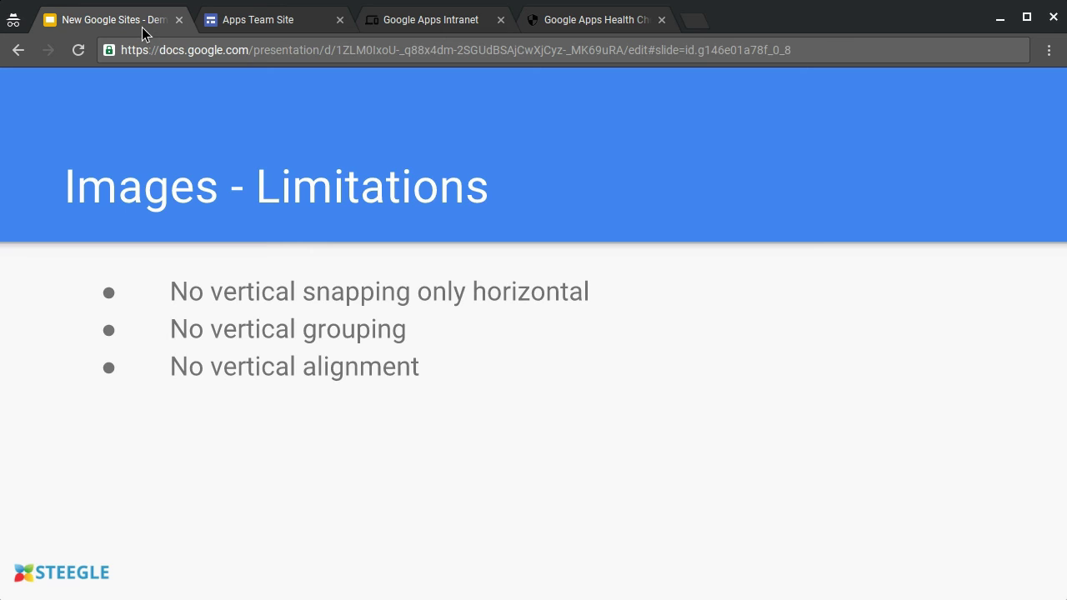
{"action": "key", "text": "Right"}
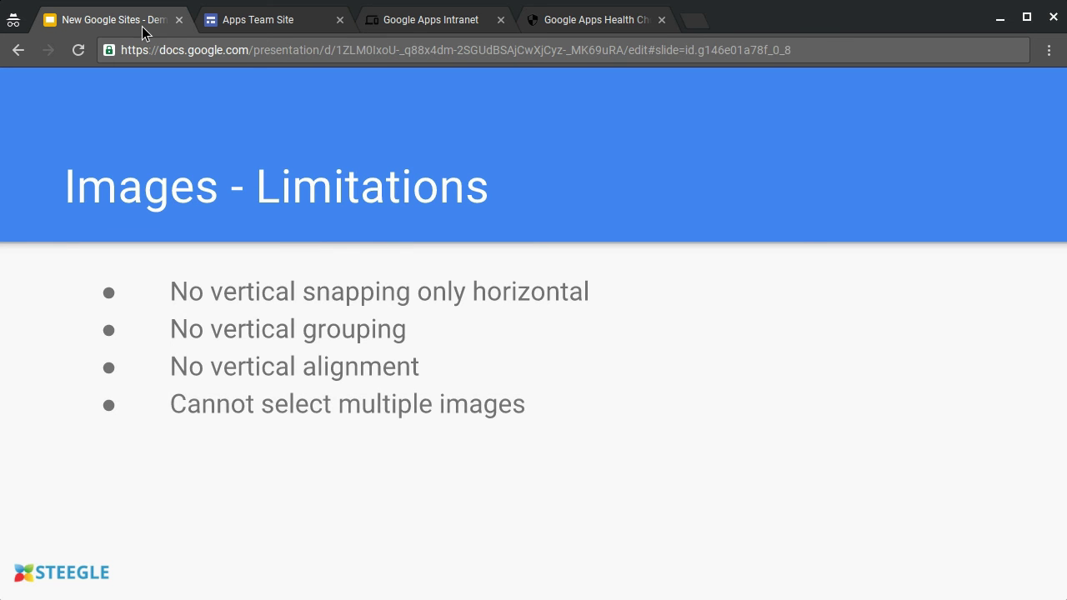
{"action": "left_click", "coordinate": [231, 26]}
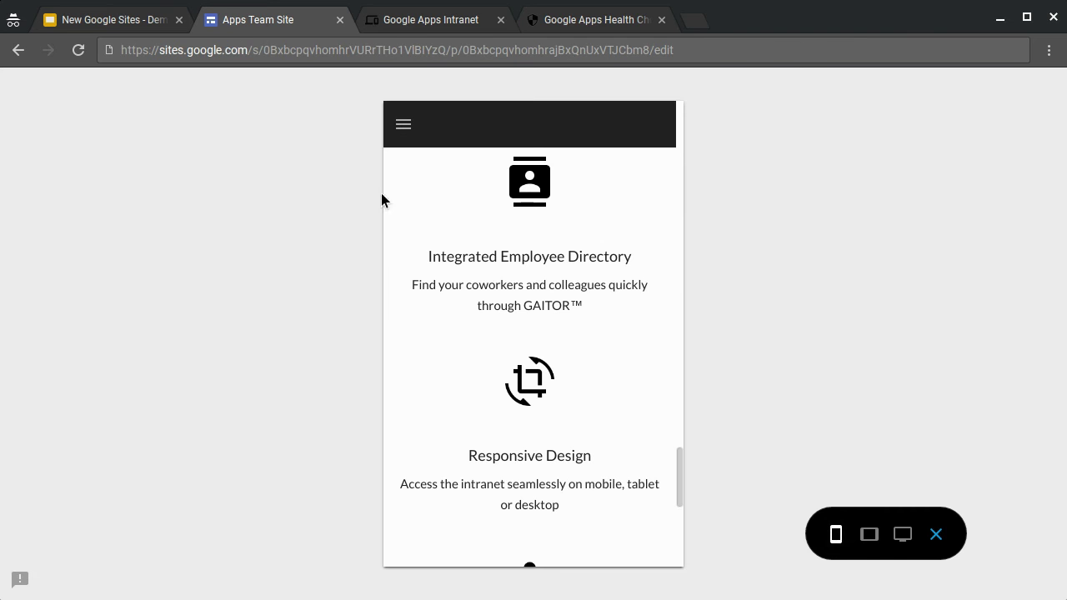
Leave the phone preview, select the Docs icon in the app row, and delete it.
{"action": "left_click", "coordinate": [955, 541]}
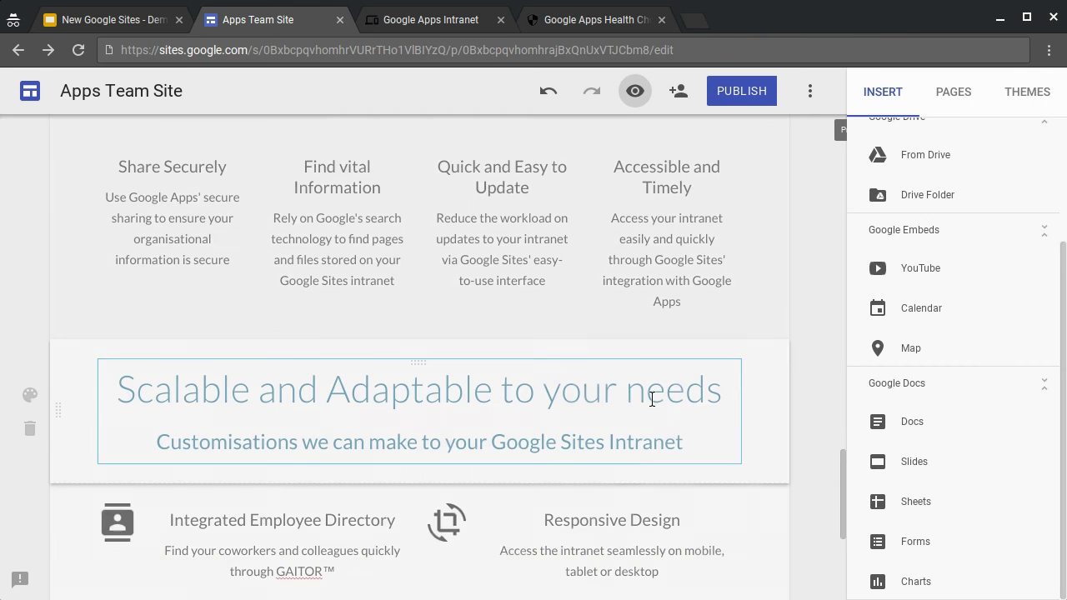
{"action": "scroll", "coordinate": [652, 400], "scroll_direction": "up", "scroll_amount": 10}
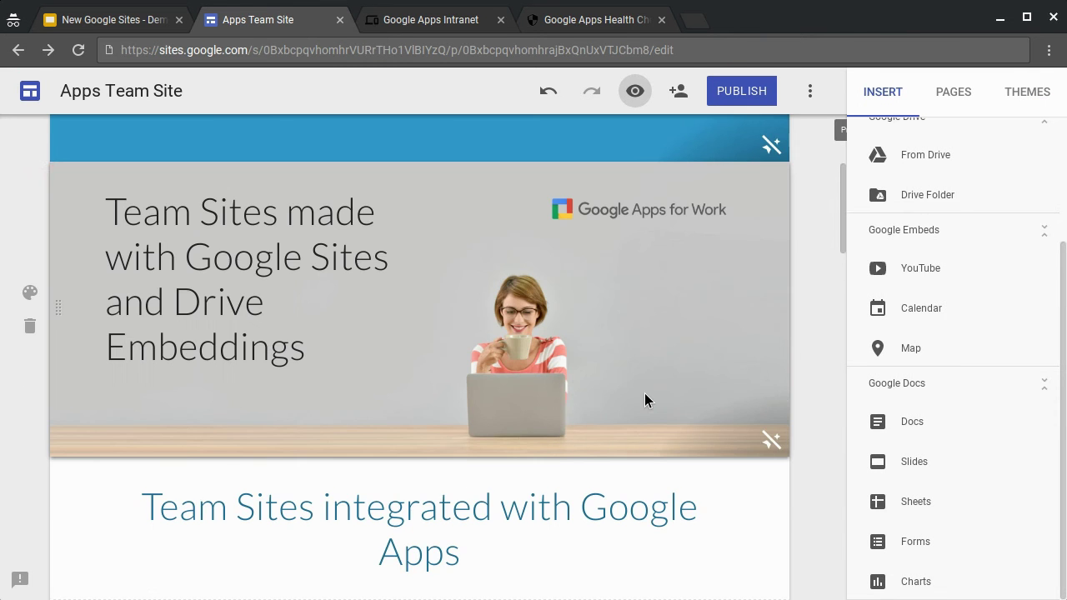
{"action": "scroll", "coordinate": [644, 393], "scroll_direction": "down", "scroll_amount": 5}
{"action": "left_click", "coordinate": [373, 329]}
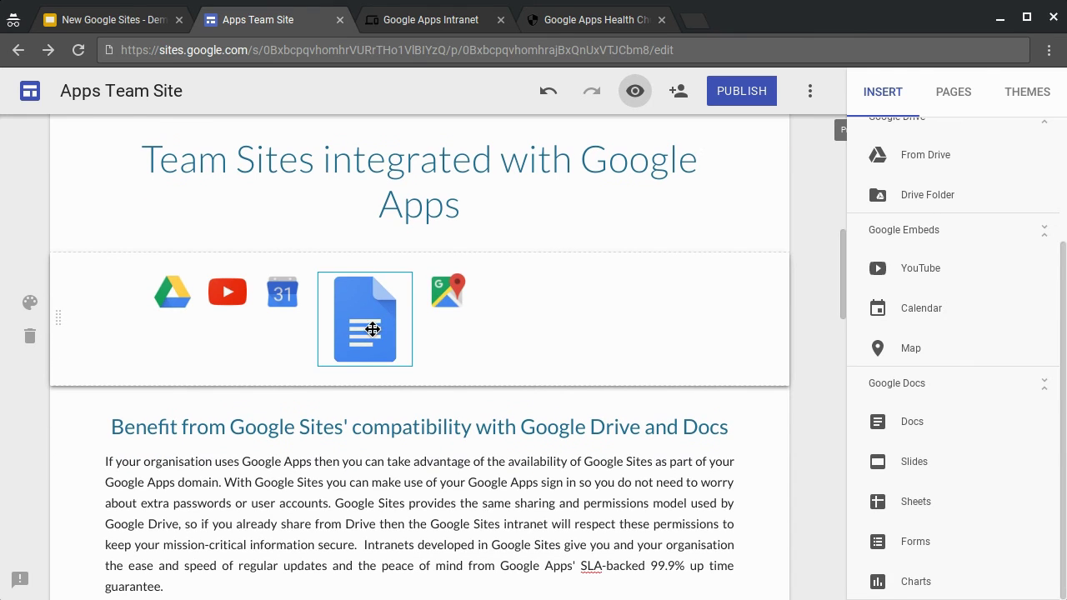
{"action": "key", "text": "Delete"}
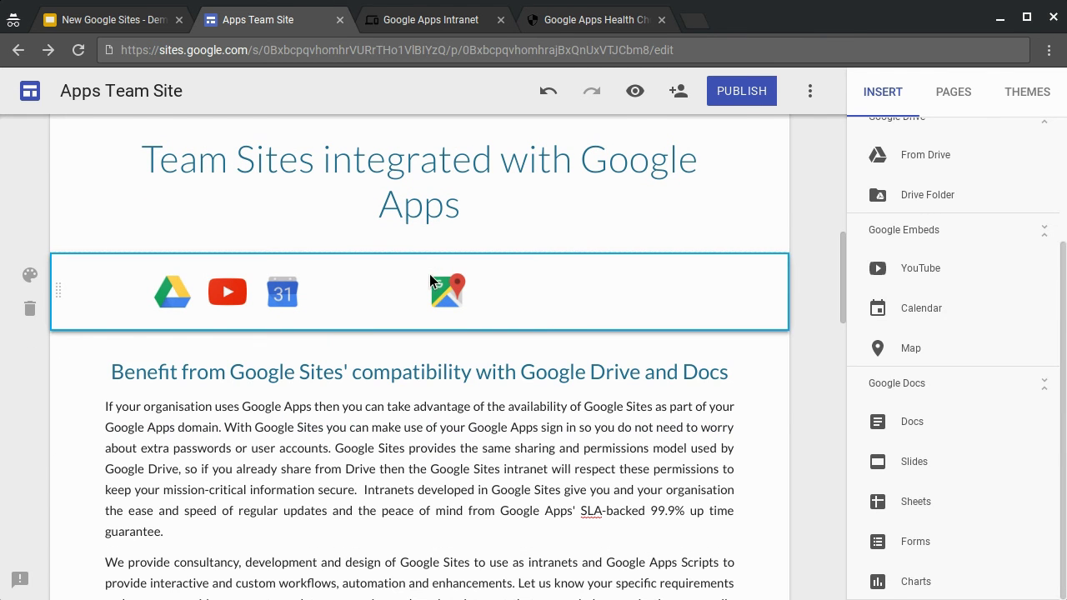
Reveal the 'Cannot insert images in text area only in a section' bullet, then return to the site.
{"action": "left_click", "coordinate": [133, 26]}
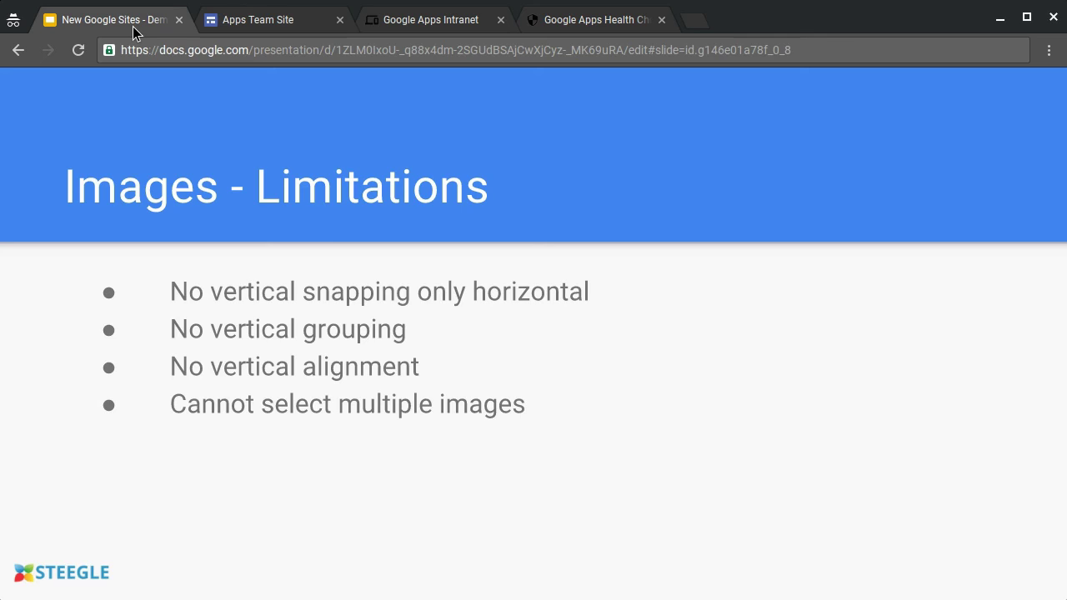
{"action": "key", "text": "Right"}
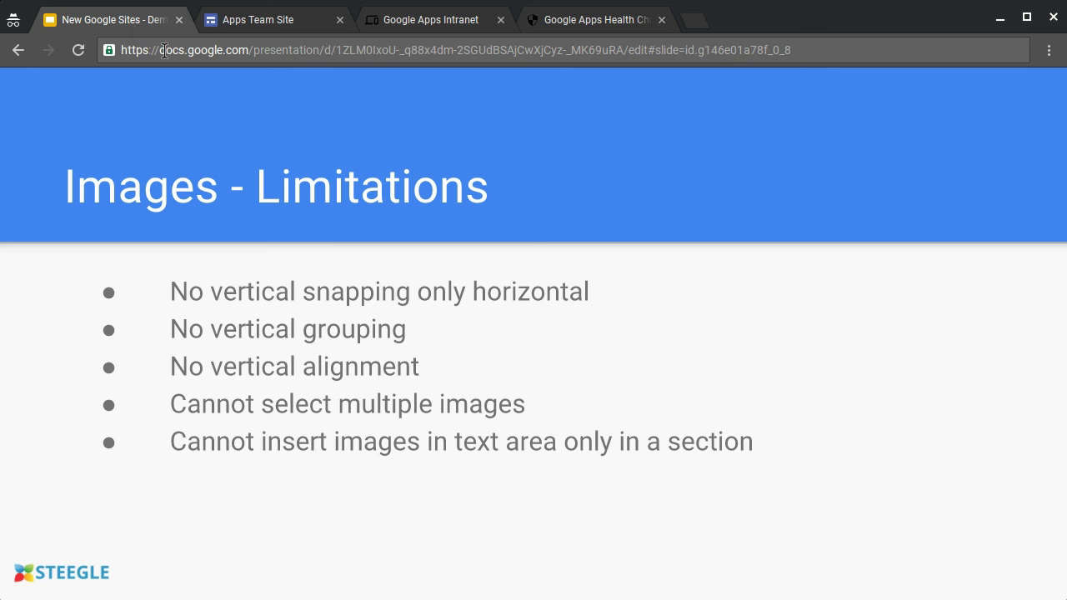
{"action": "left_click", "coordinate": [232, 27]}
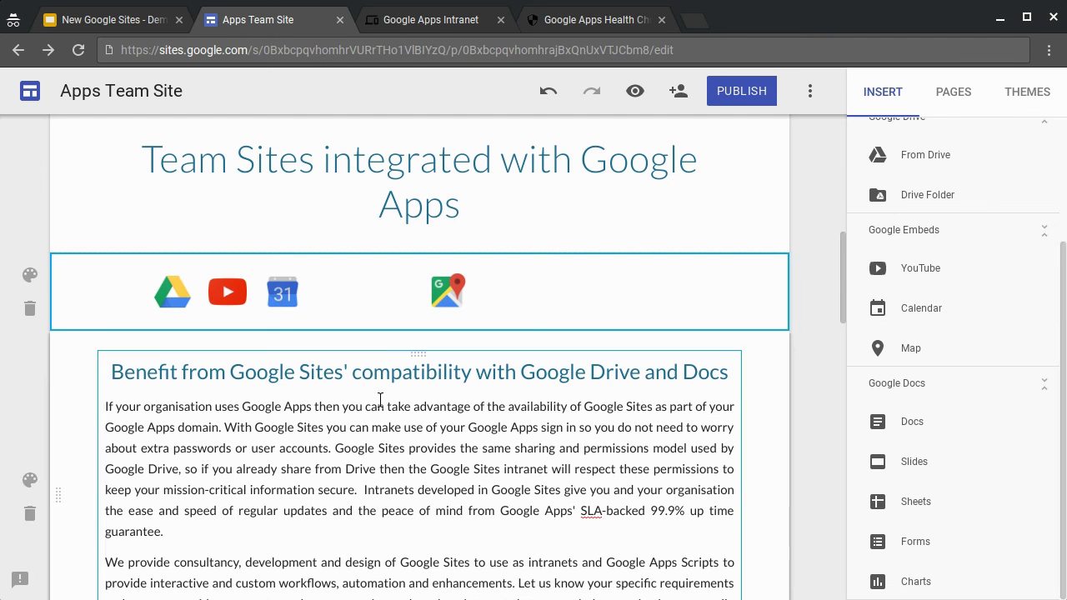
Select the Maps icon to copy into its own section, then go to the 'Thanks for watching!' slide.
{"action": "left_click", "coordinate": [461, 312]}
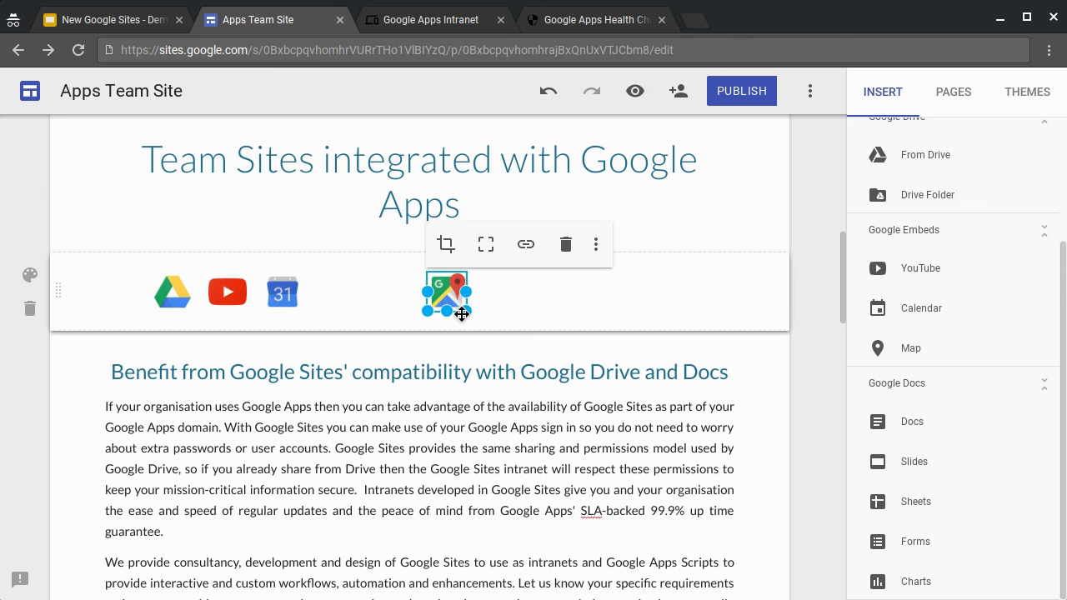
{"action": "left_click", "coordinate": [249, 415]}
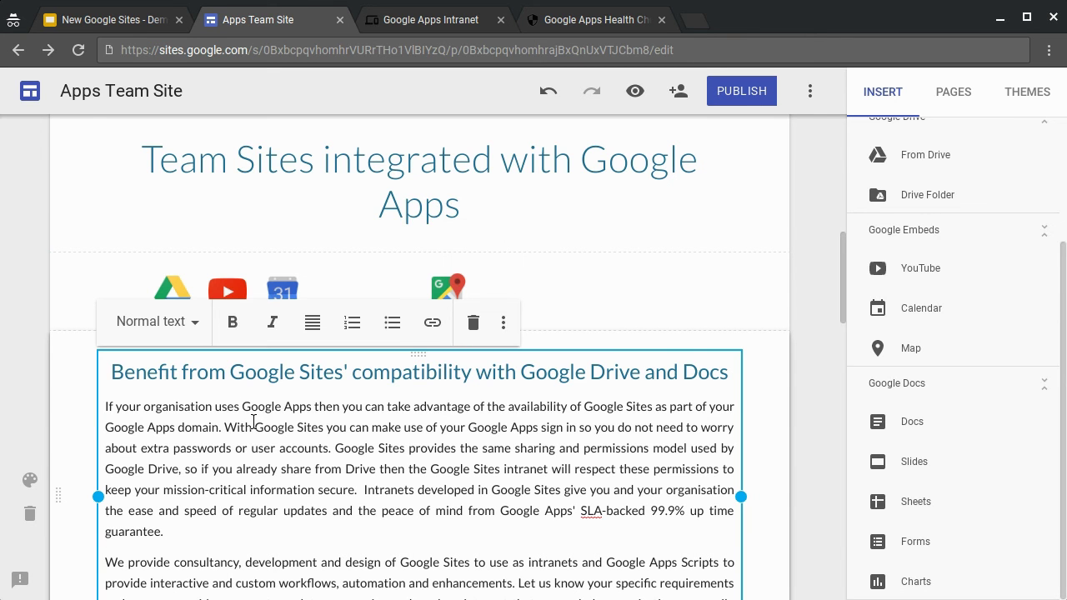
{"action": "left_click", "coordinate": [92, 407]}
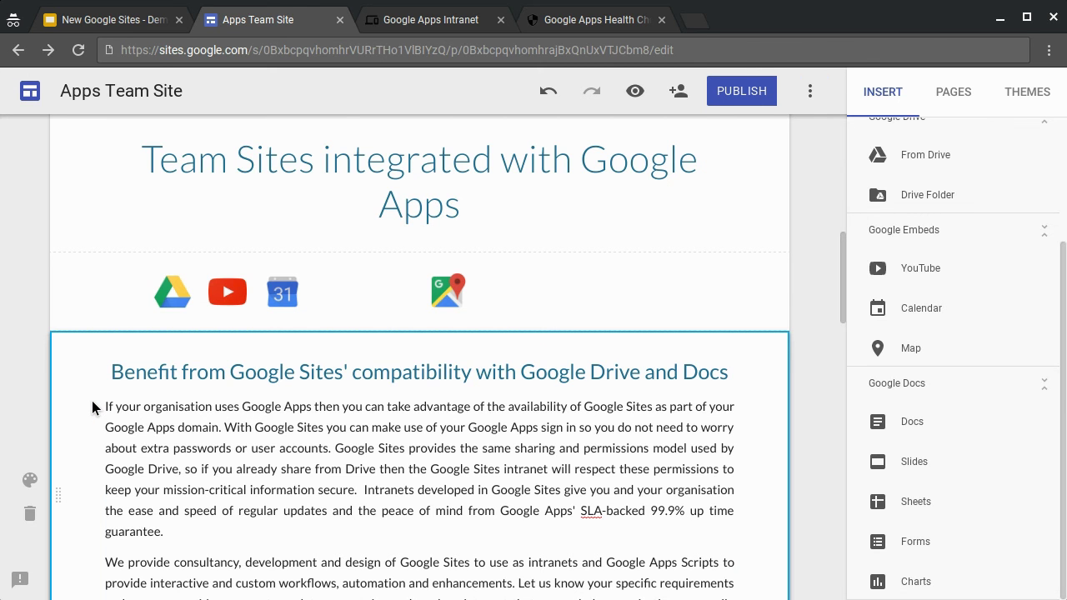
{"action": "scroll", "coordinate": [92, 407], "scroll_direction": "down", "scroll_amount": 5}
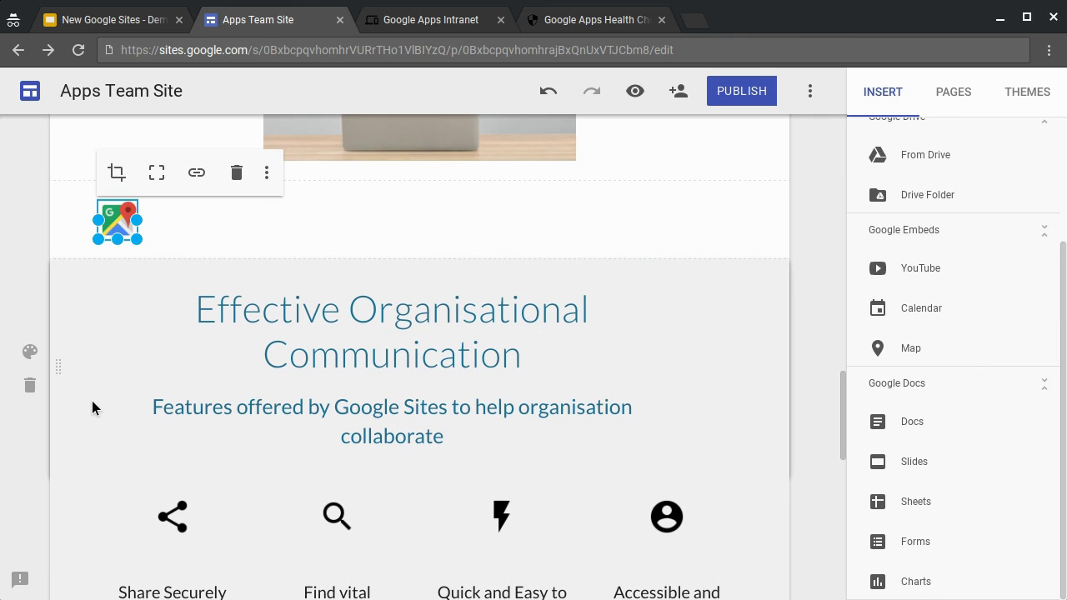
{"action": "left_click", "coordinate": [108, 24]}
Advance the Slides deck to the closing 'Thanks for watching!' slide.
{"action": "key", "text": "Right"}
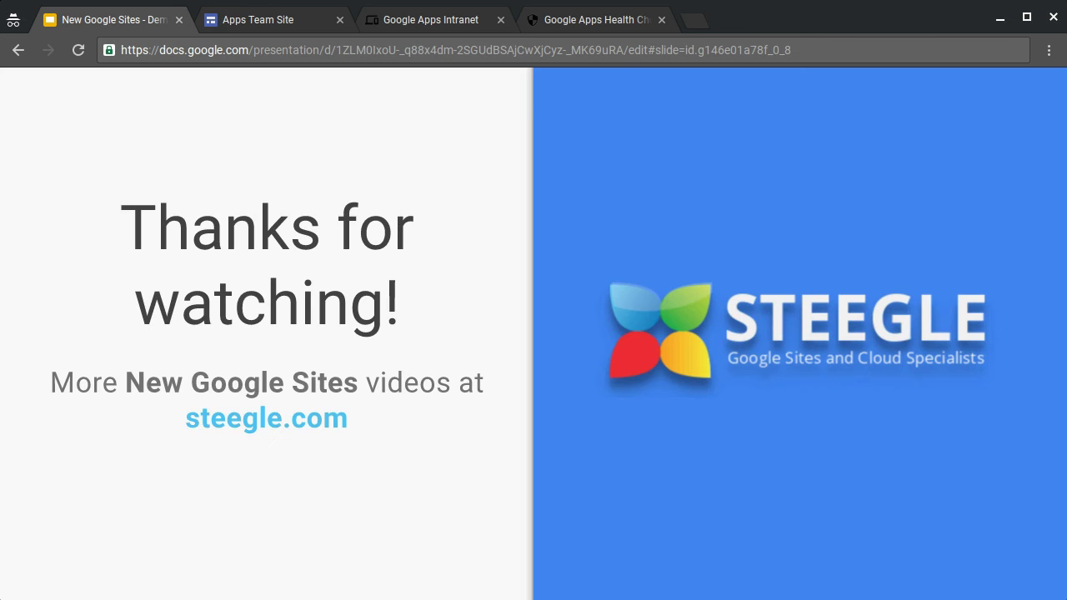